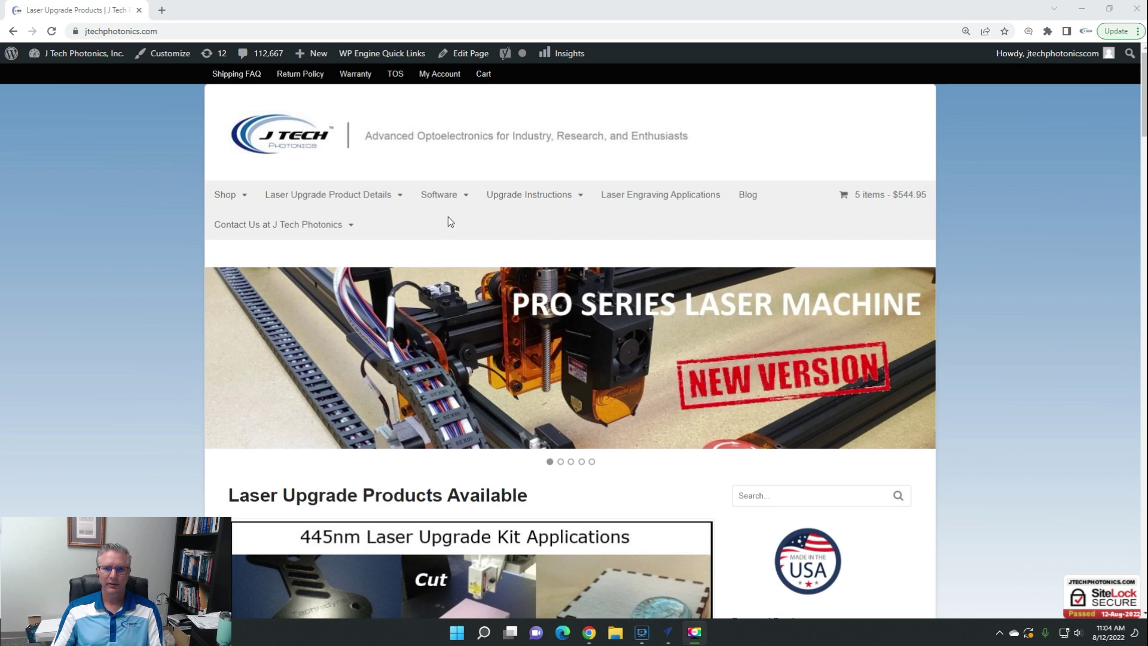
# Go to the Vectric Laser Post Processor page from the J Tech Photonics Software menu.
pyautogui.moveTo(456, 205)
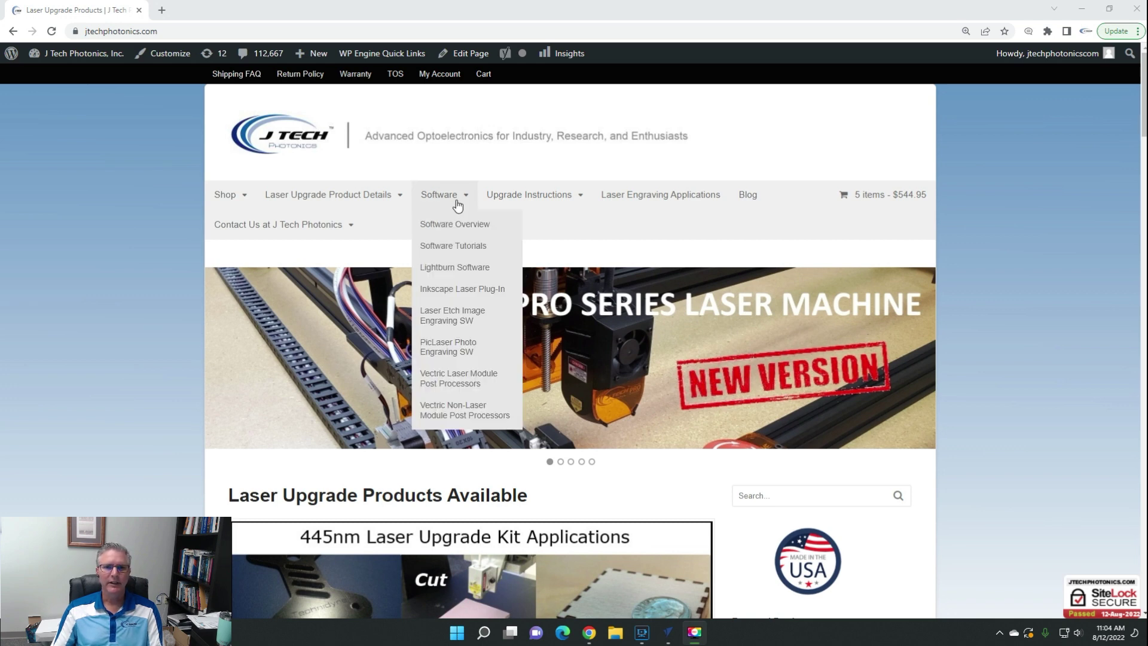
pyautogui.click(472, 416)
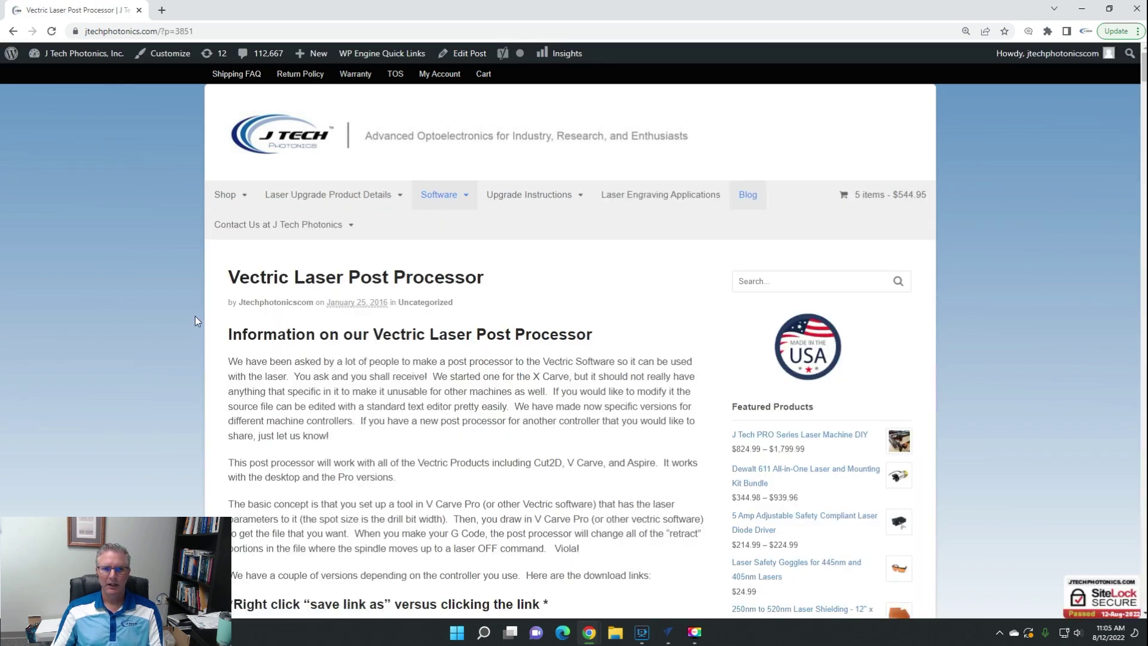
# Scroll the Vectric page to find the GRBL 1.1 inch and MM download links.
pyautogui.scroll(-2, 195, 317)
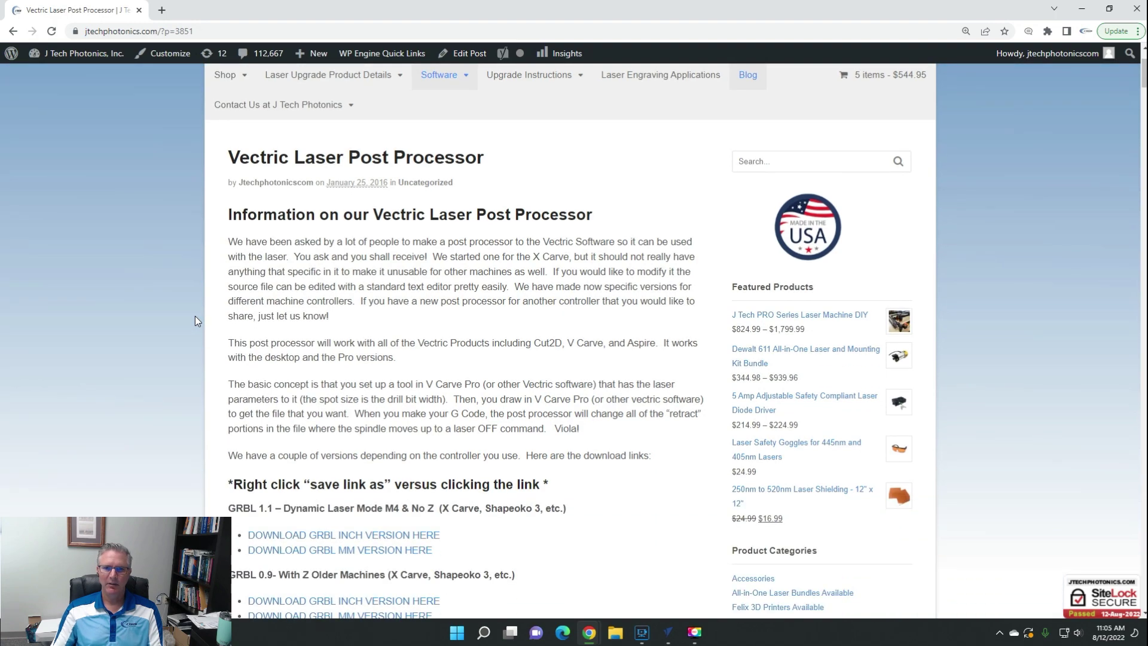
pyautogui.scroll(-20, 195, 320)
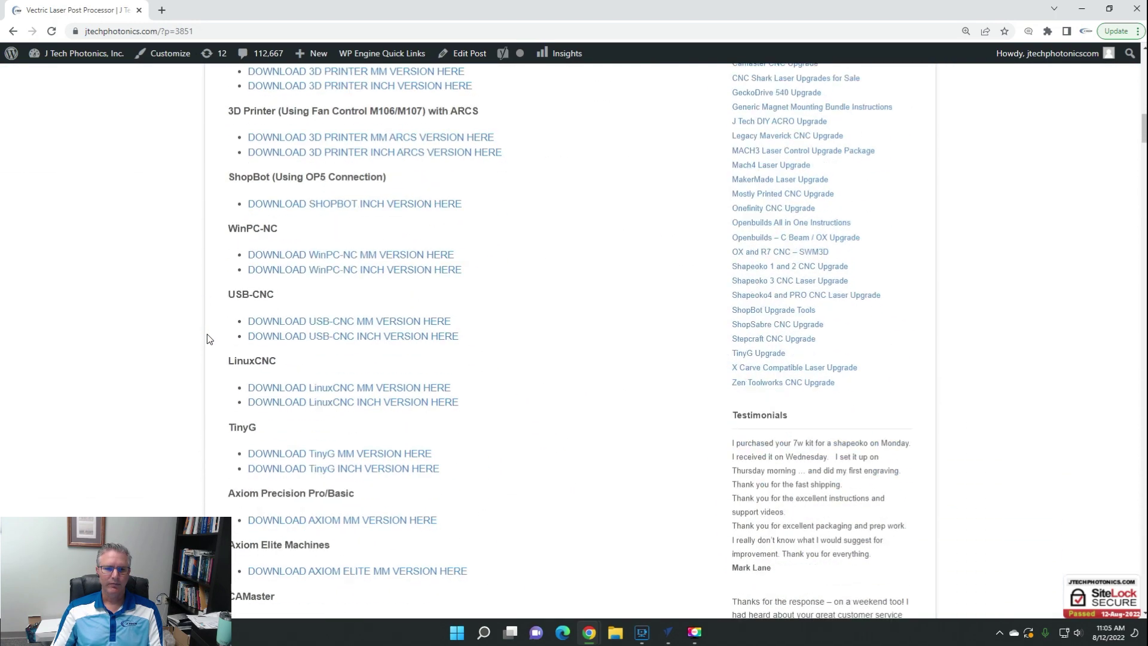
pyautogui.scroll(-10, 207, 333)
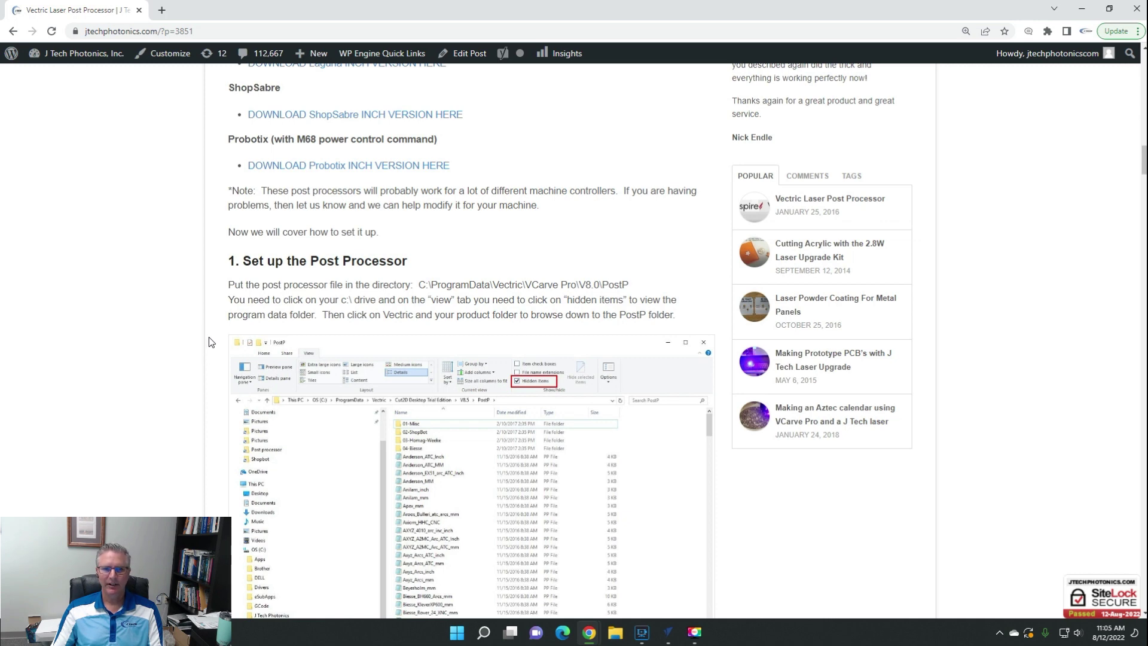
pyautogui.scroll(-9, 209, 341)
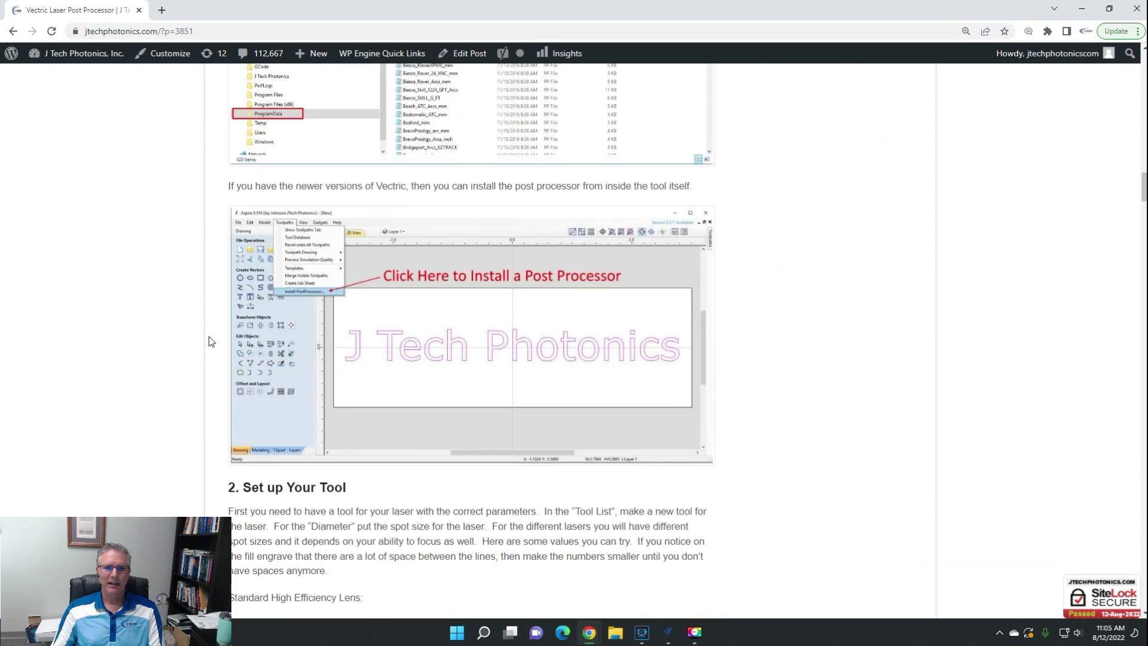
pyautogui.scroll(-13, 208, 342)
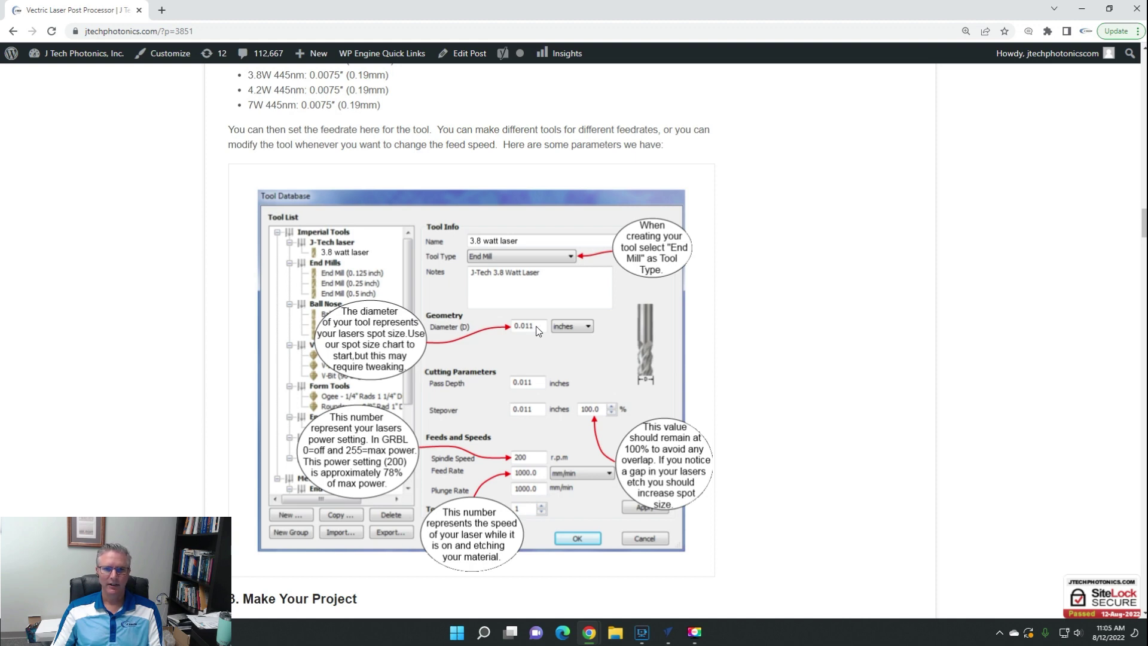
pyautogui.scroll(-1, 540, 347)
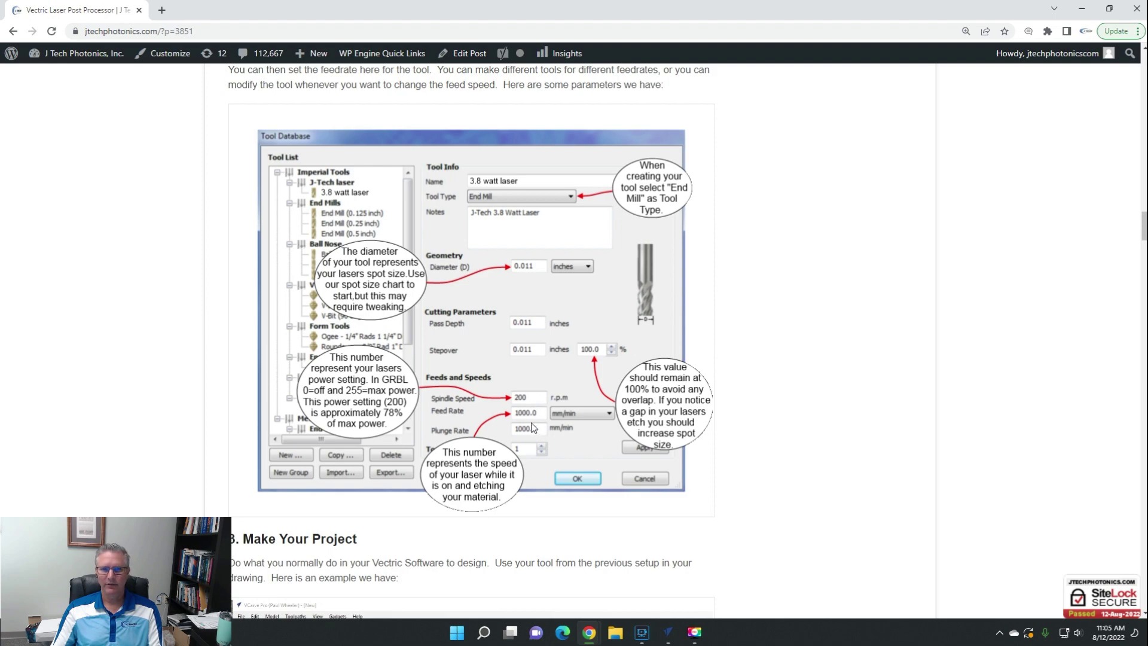
pyautogui.scroll(7, 529, 425)
pyautogui.scroll(20, 528, 420)
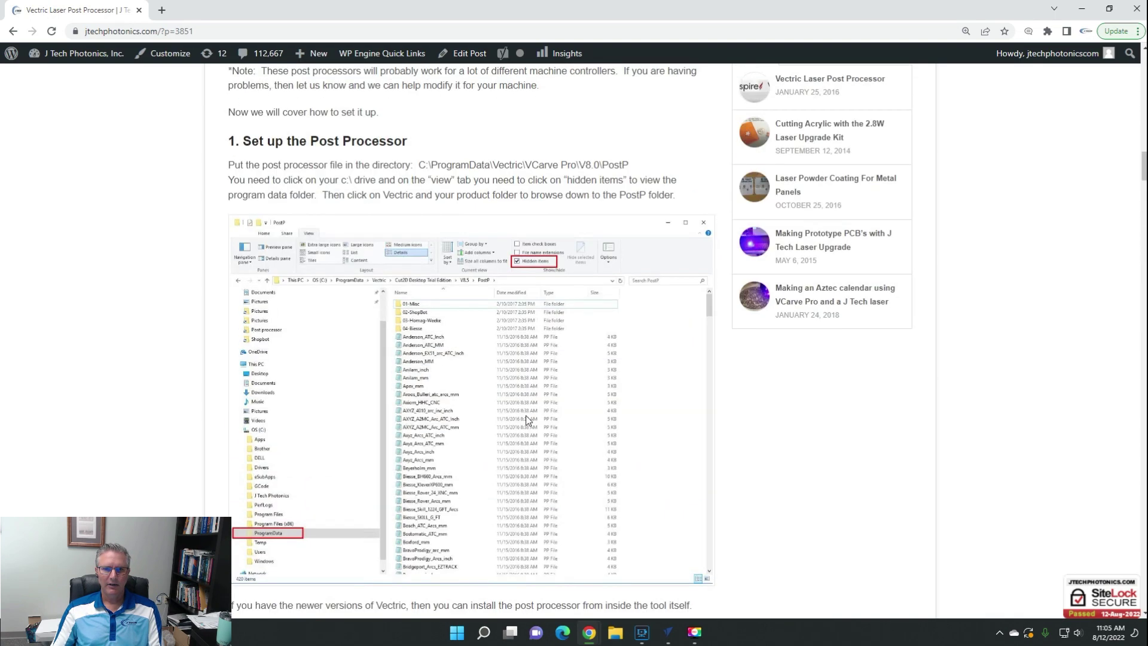
pyautogui.scroll(8, 529, 420)
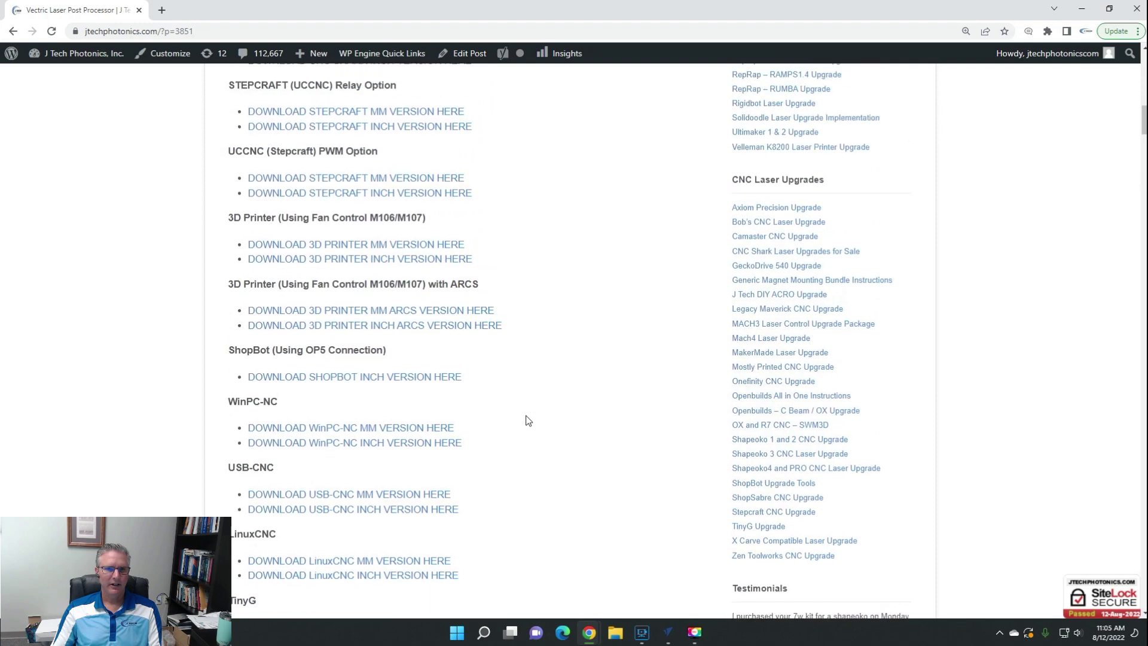
pyautogui.scroll(3, 529, 420)
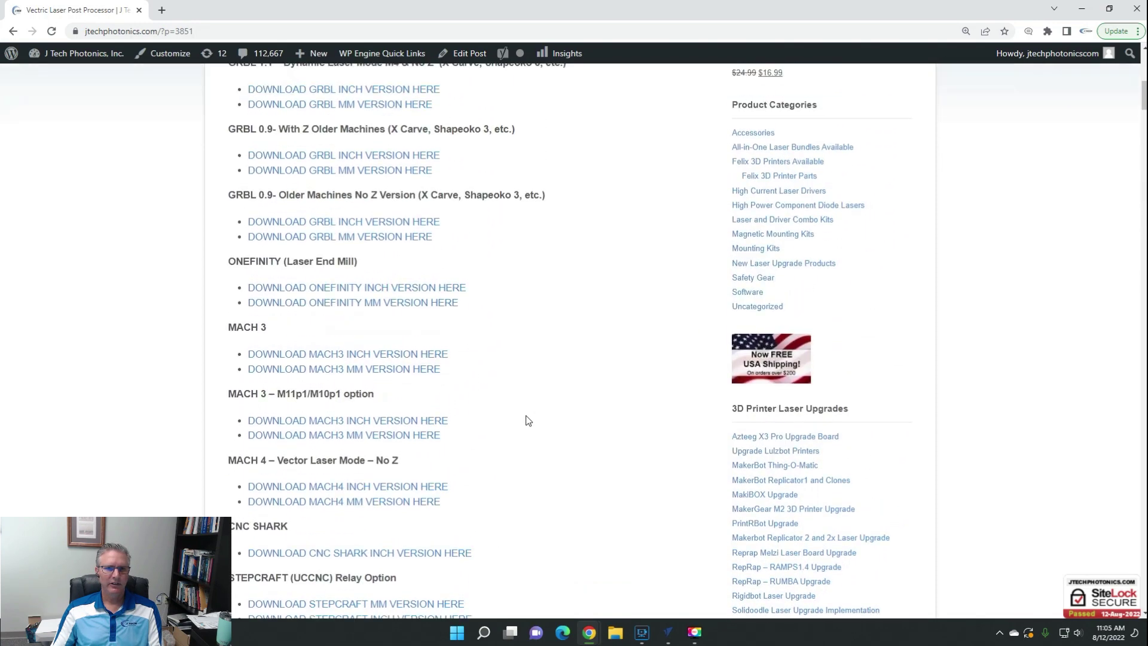
pyautogui.scroll(2, 137, 237)
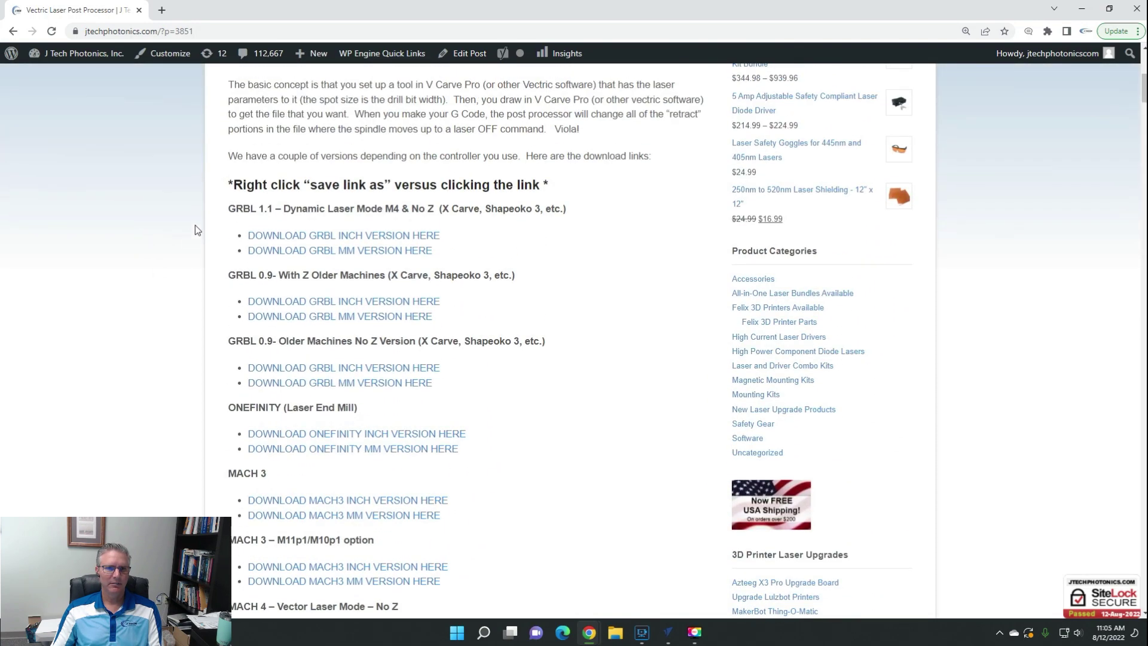
pyautogui.scroll(-14, 195, 225)
pyautogui.scroll(7, 195, 225)
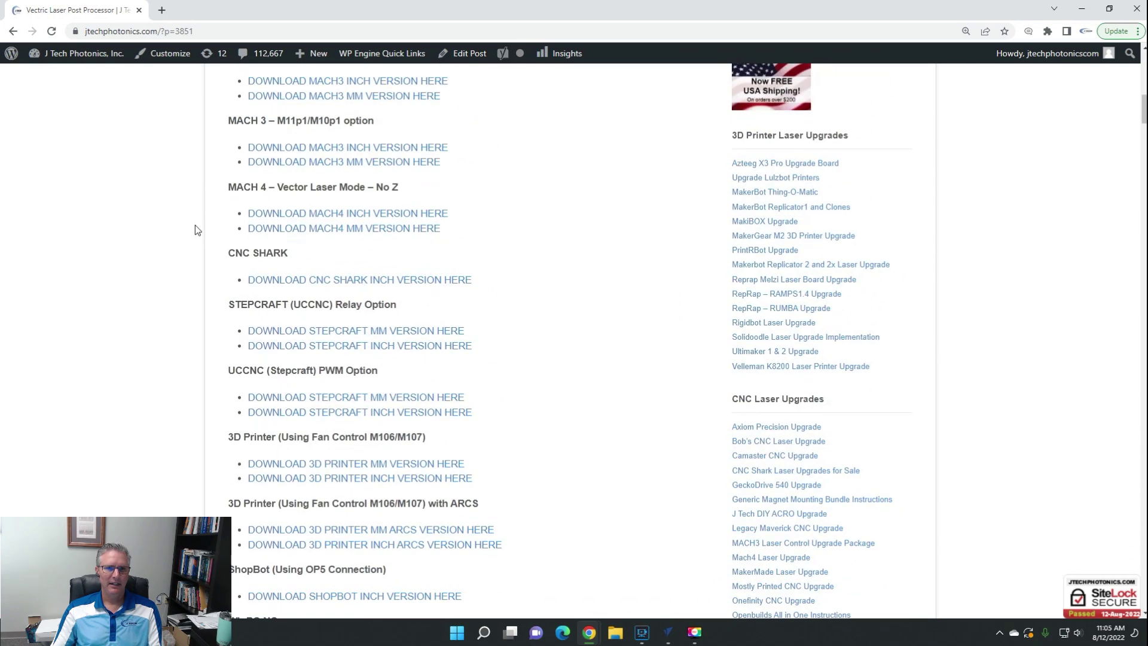
pyautogui.scroll(9, 195, 226)
pyautogui.scroll(-2, 195, 226)
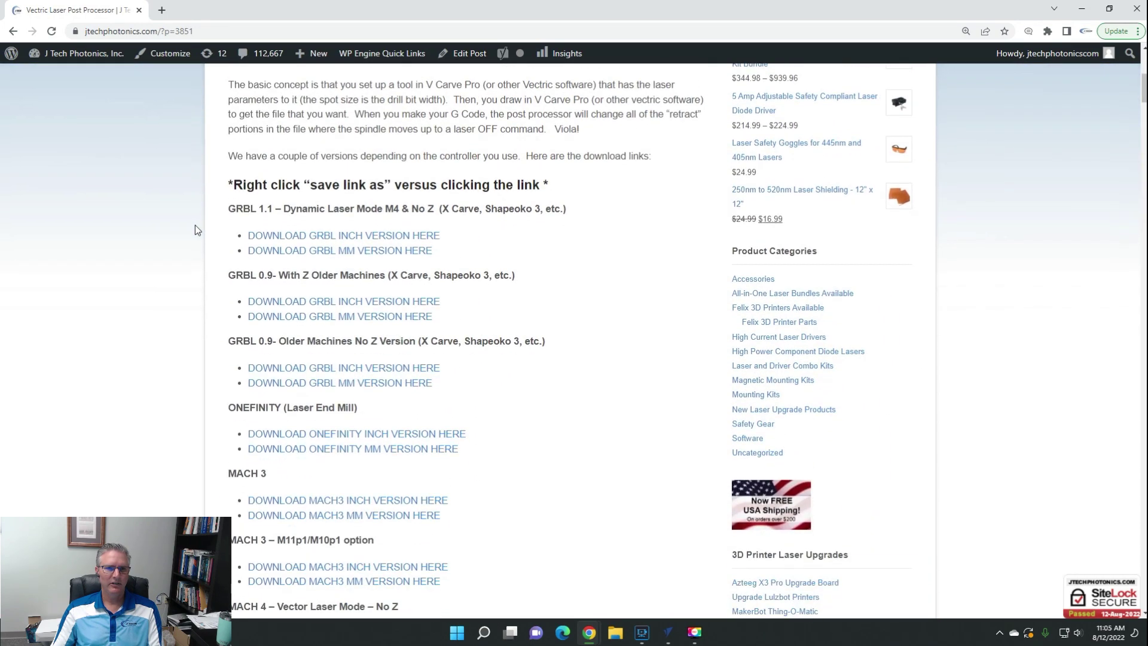
# Save the GRBL inch post-processor J_Tech_GRBL_Inch_NoZ_DynamicLaser_v1_6 into the Downloads folder.
pyautogui.rightClick(348, 240)
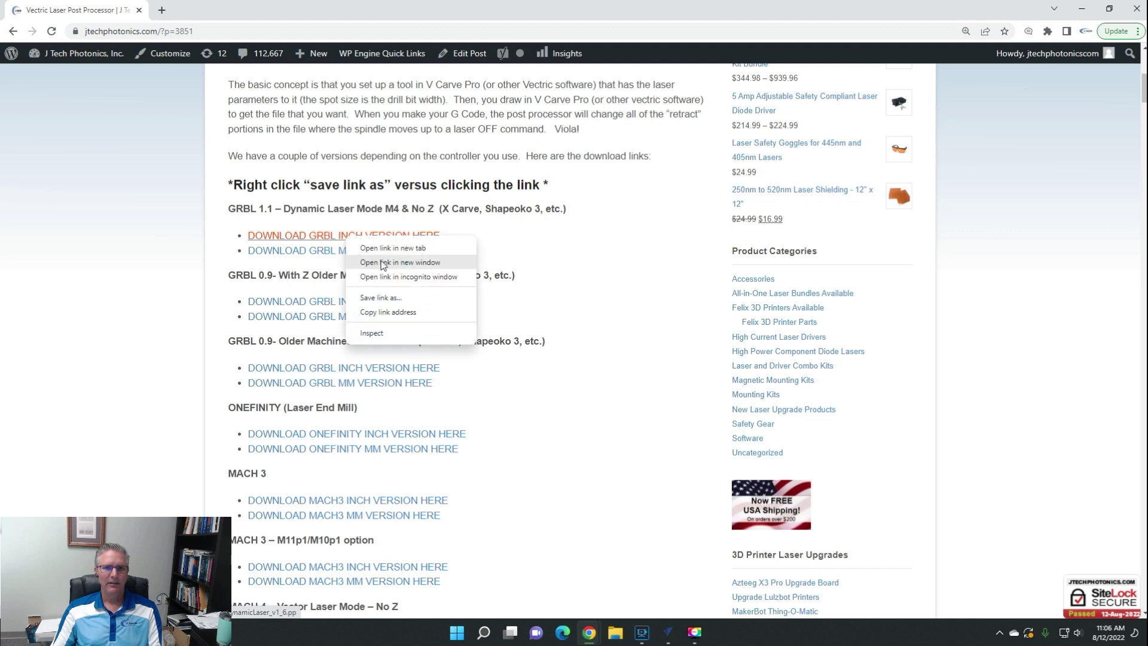
pyautogui.click(398, 298)
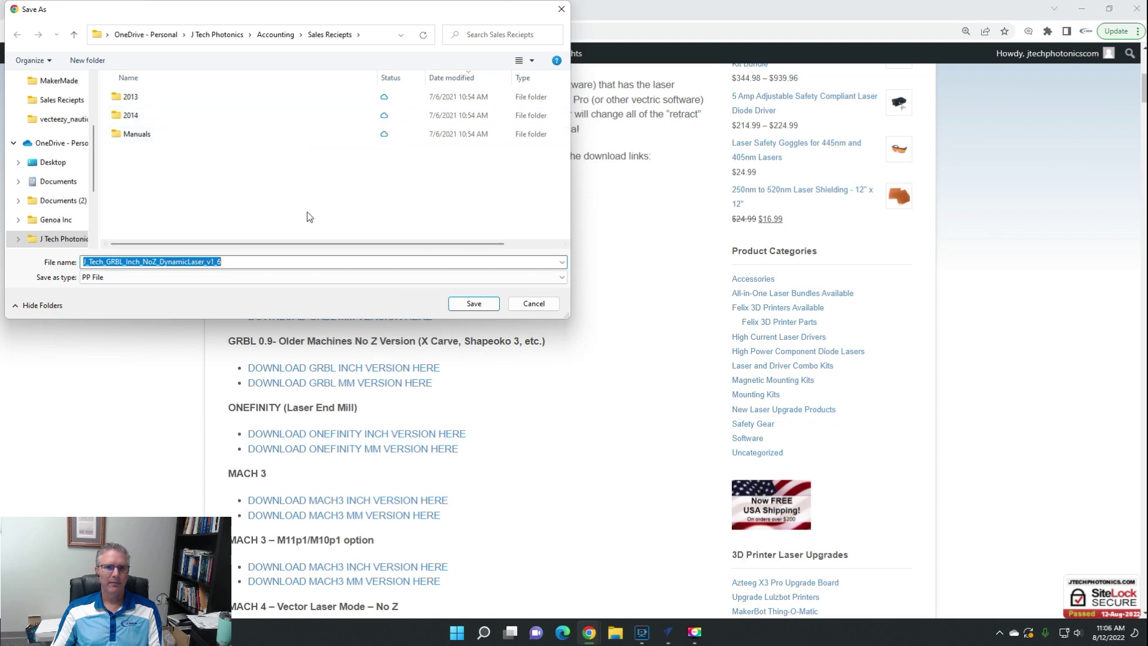
pyautogui.click(141, 34)
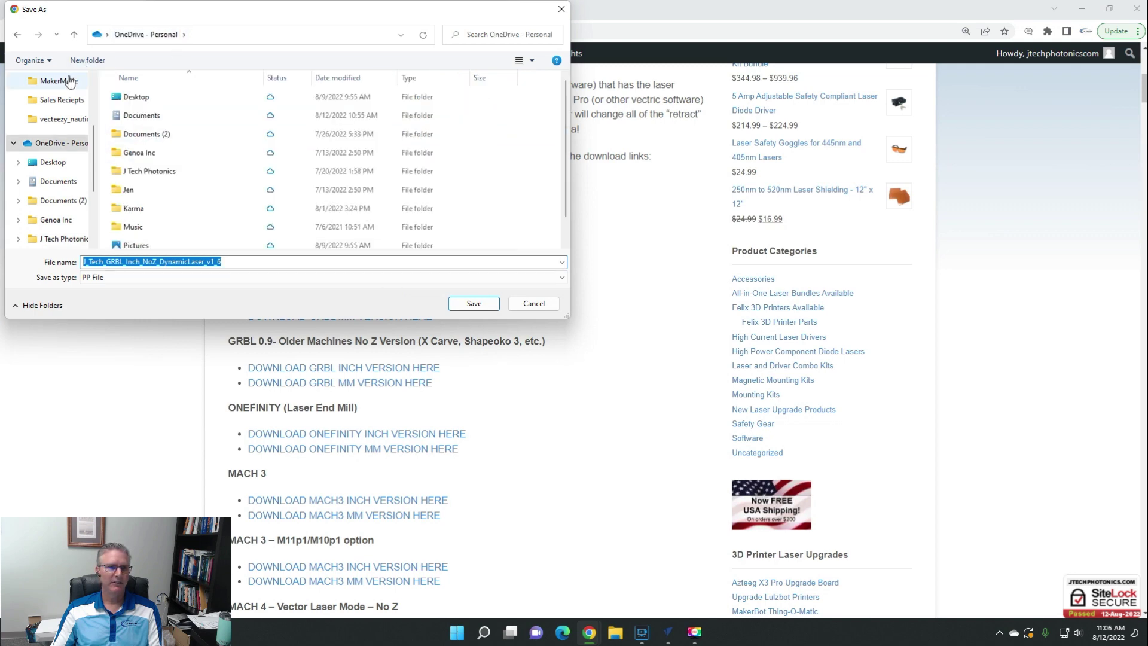
pyautogui.scroll(3, 78, 102)
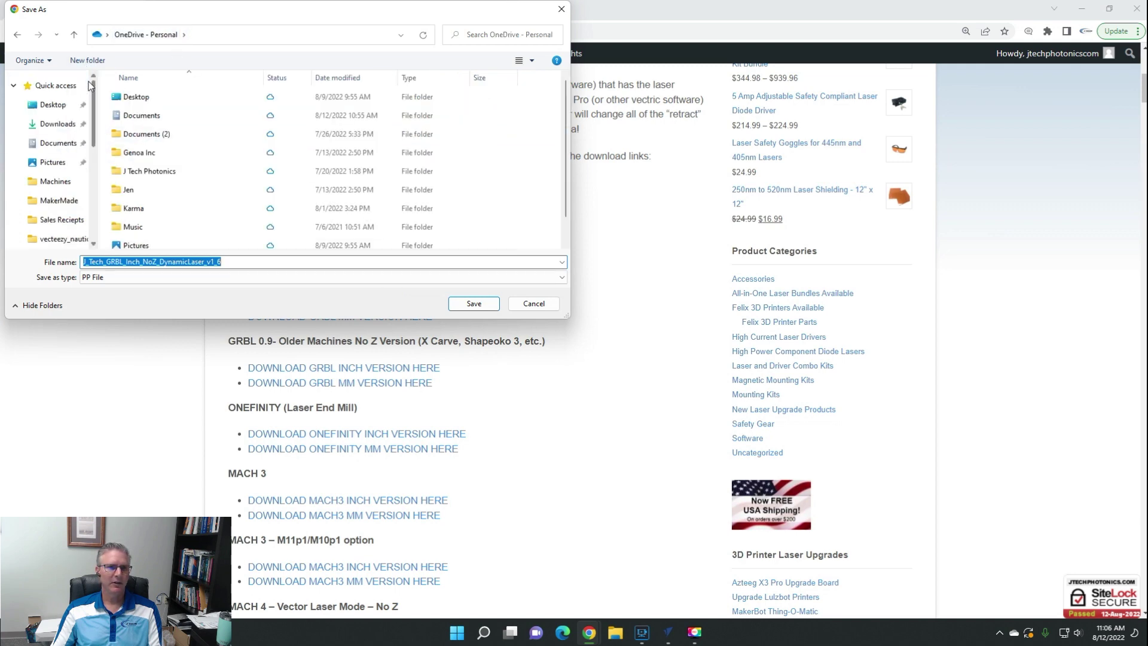
pyautogui.click(63, 123)
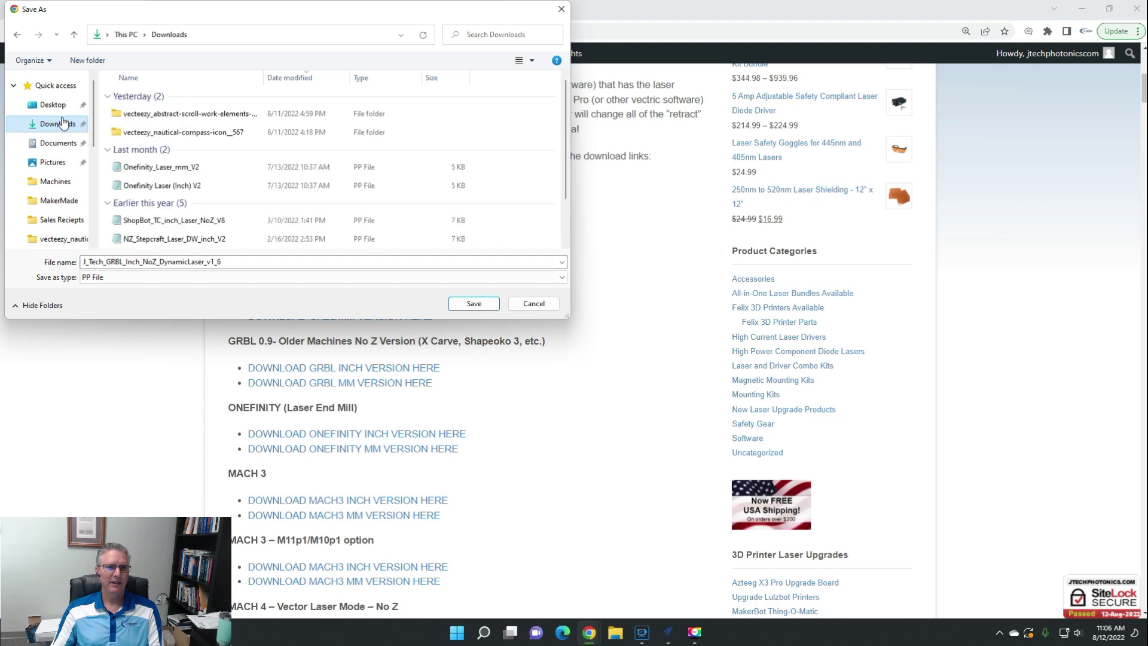
pyautogui.click(472, 304)
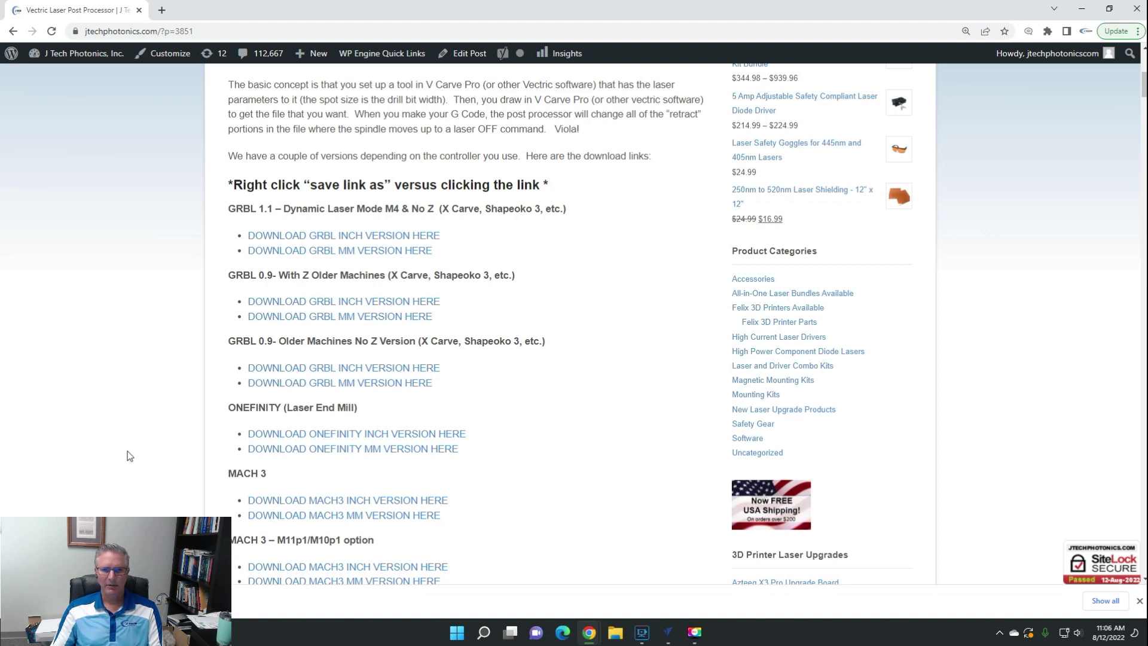
# Install J_Tech_GRBL_Inch_NoZ_DynamicLaser_v1_6 from Downloads in VCarve Pro, declining it as default.
pyautogui.click(671, 634)
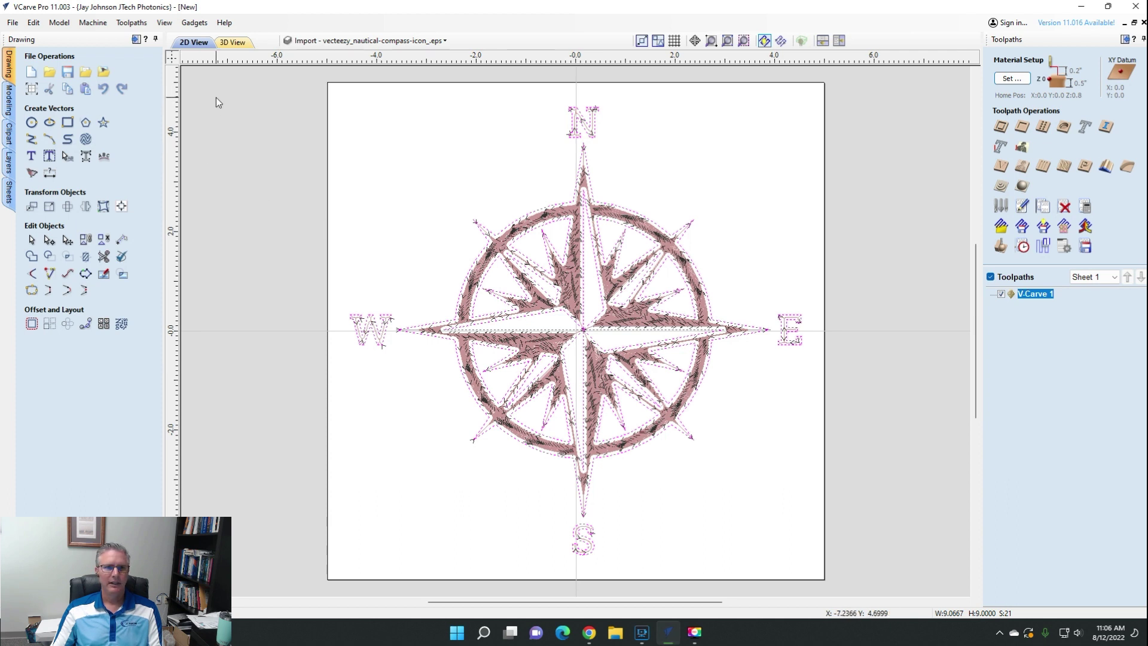
pyautogui.click(96, 29)
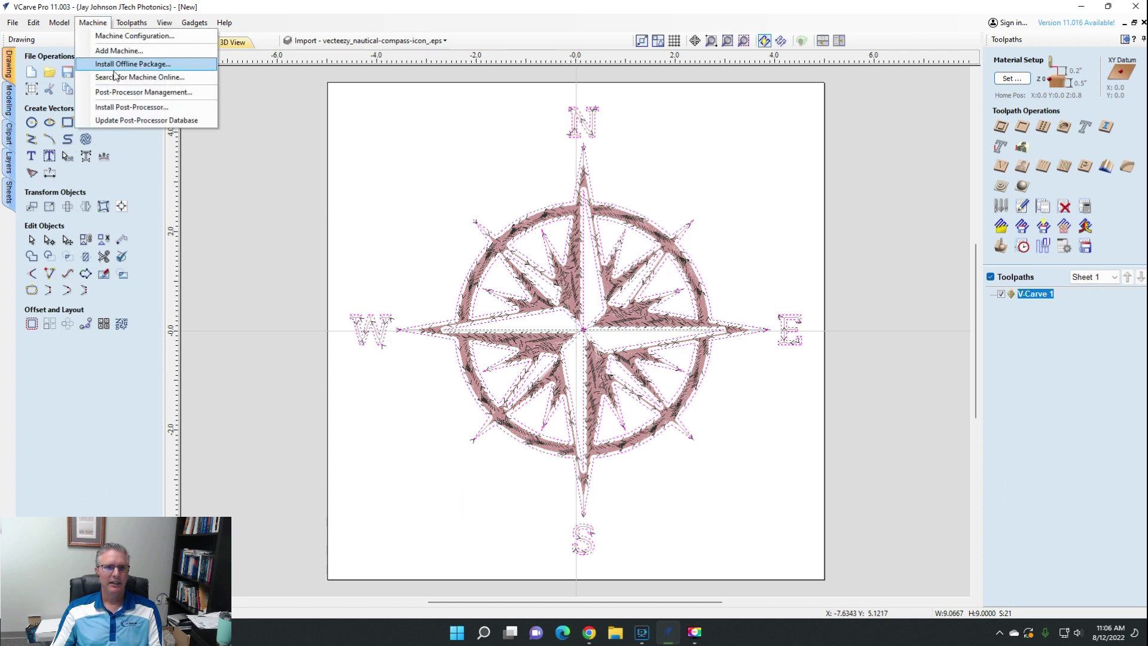
pyautogui.click(130, 106)
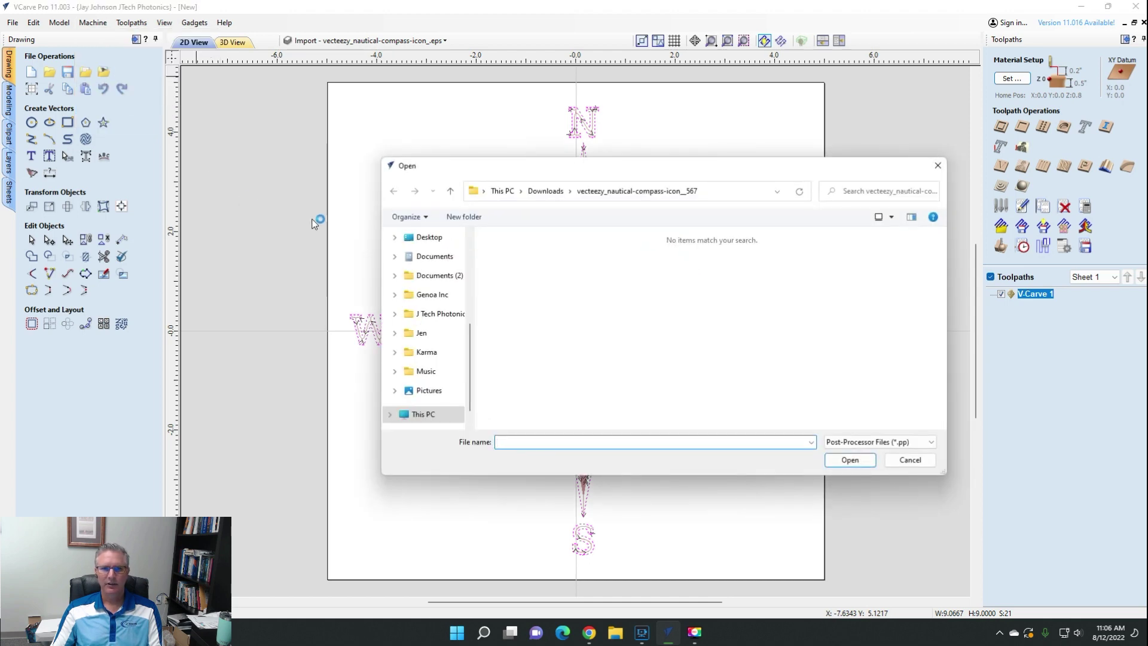
pyautogui.scroll(3, 469, 327)
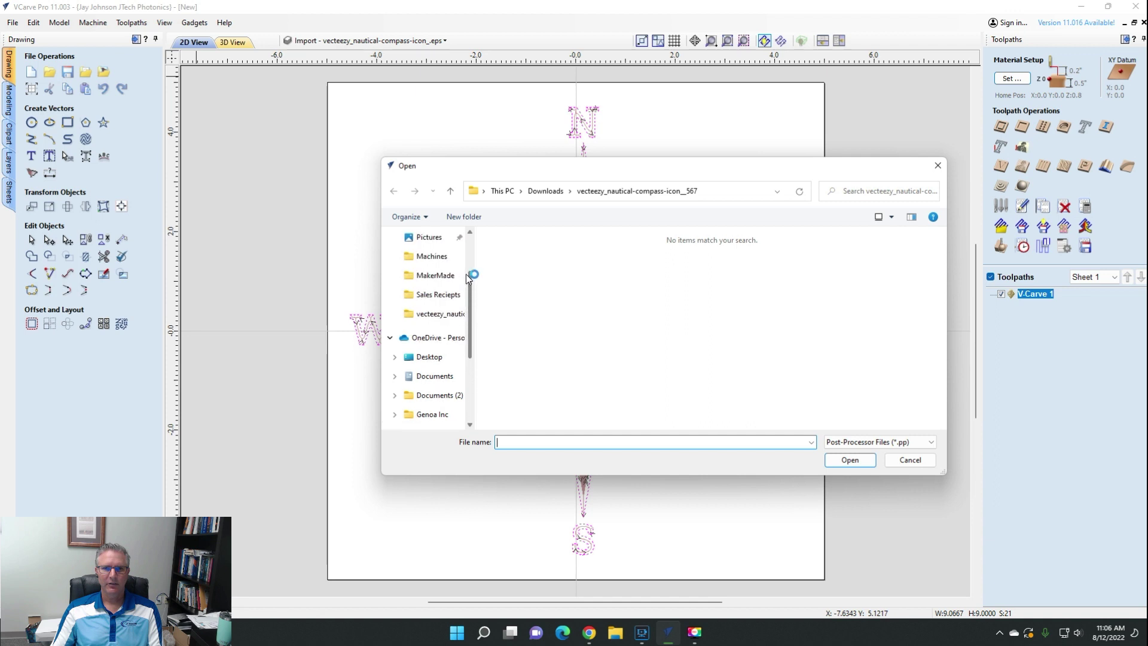
pyautogui.scroll(2, 467, 263)
pyautogui.click(434, 281)
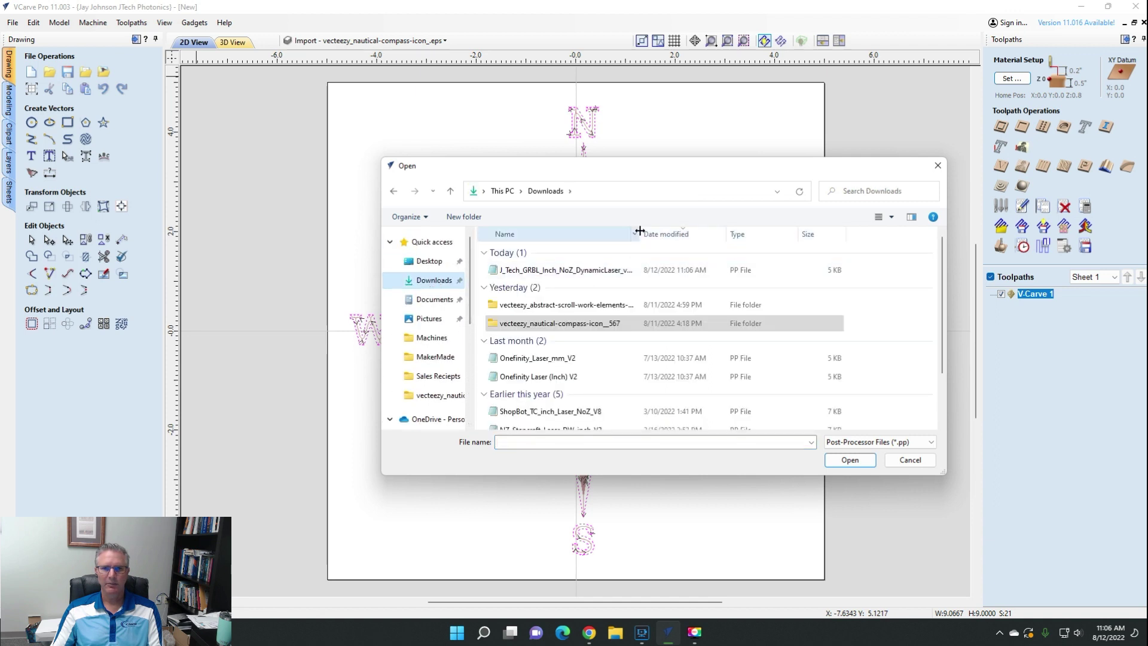
pyautogui.moveTo(639, 231); pyautogui.dragTo(698, 231)
pyautogui.click(573, 270)
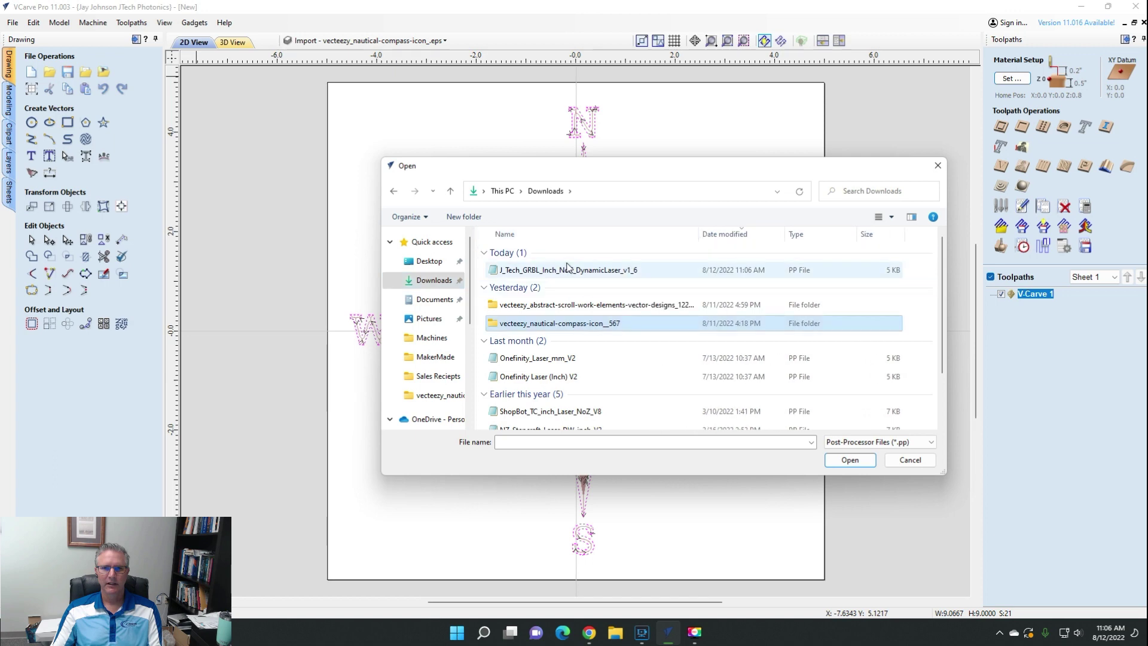
pyautogui.click(841, 461)
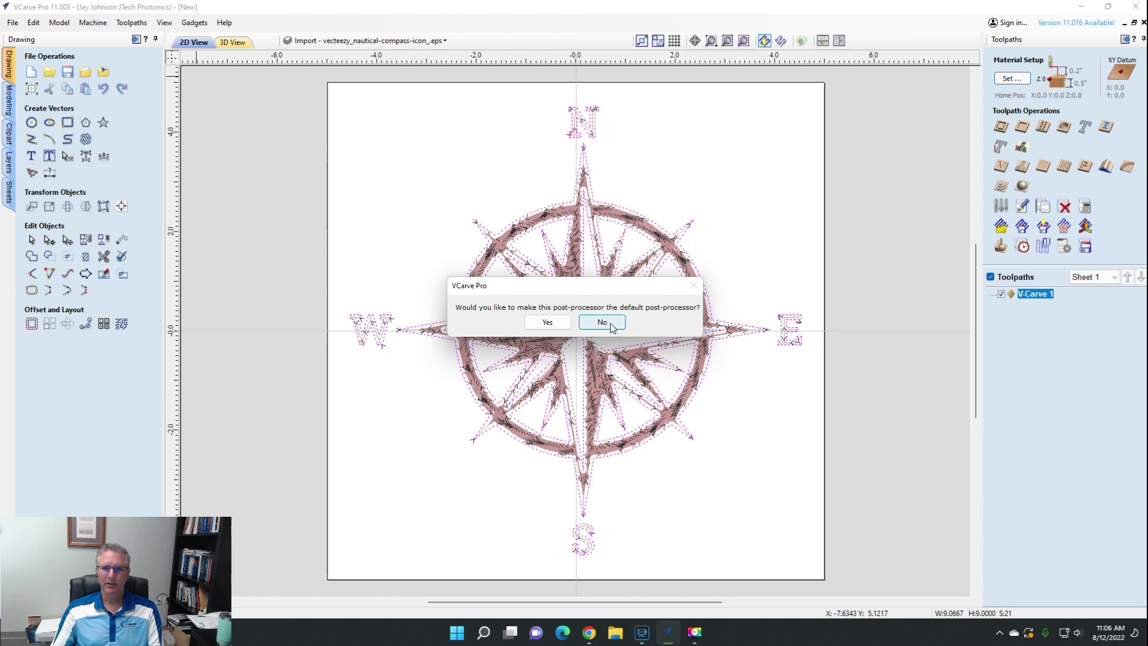
pyautogui.click(611, 326)
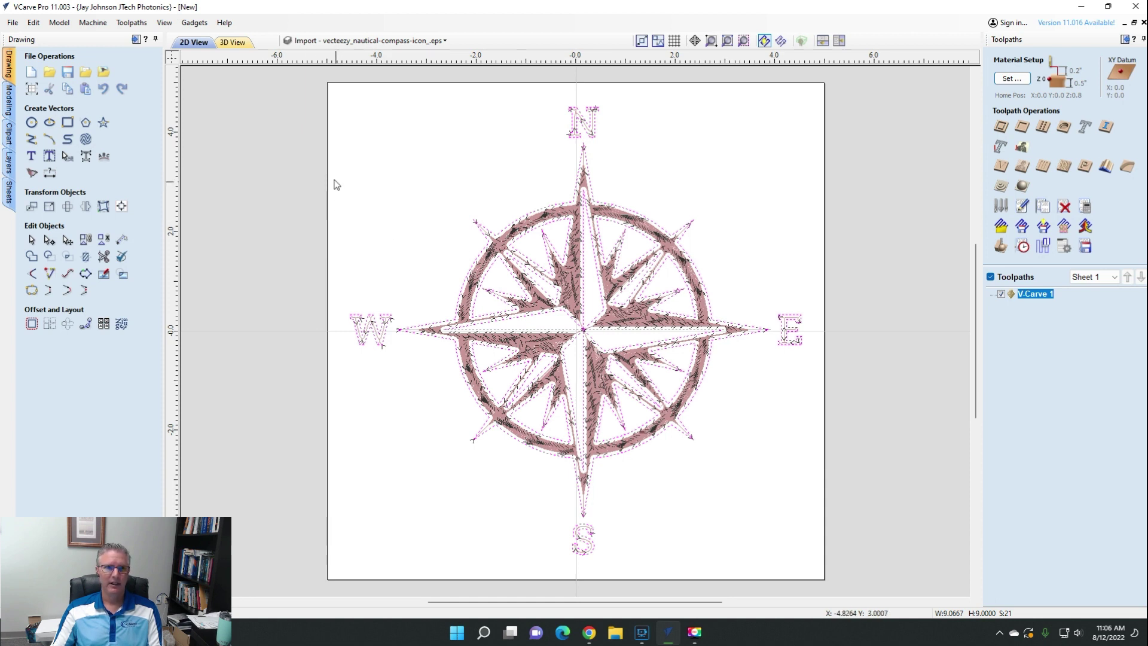
# Open Machine Configuration and keep Desktop as the selected machine.
pyautogui.click(96, 24)
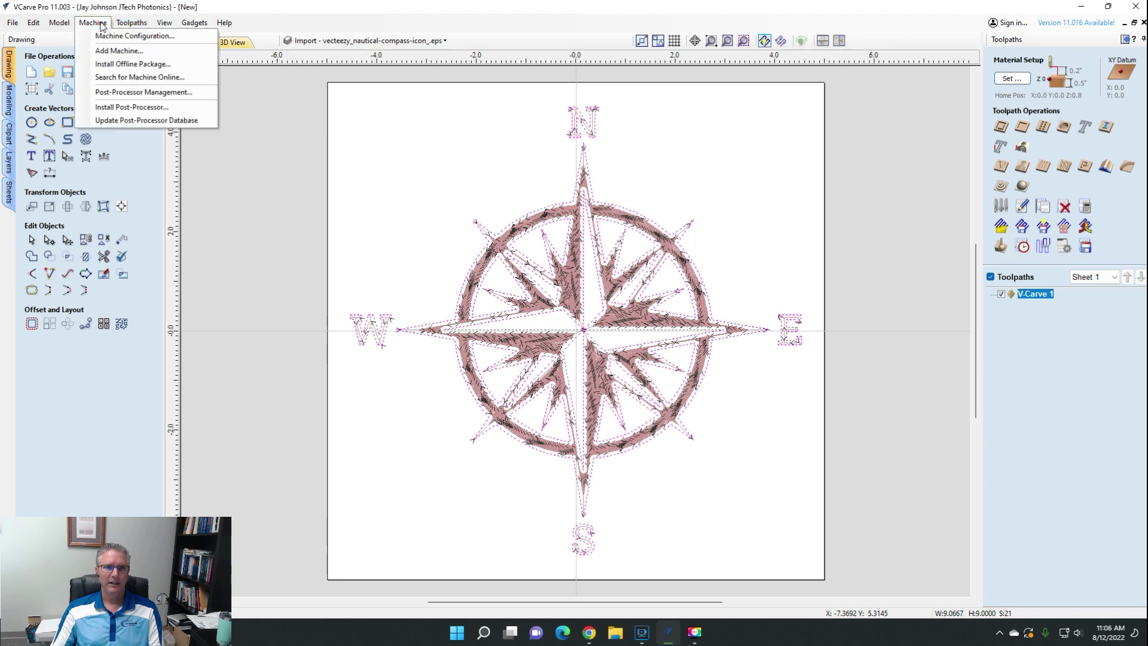
pyautogui.click(113, 37)
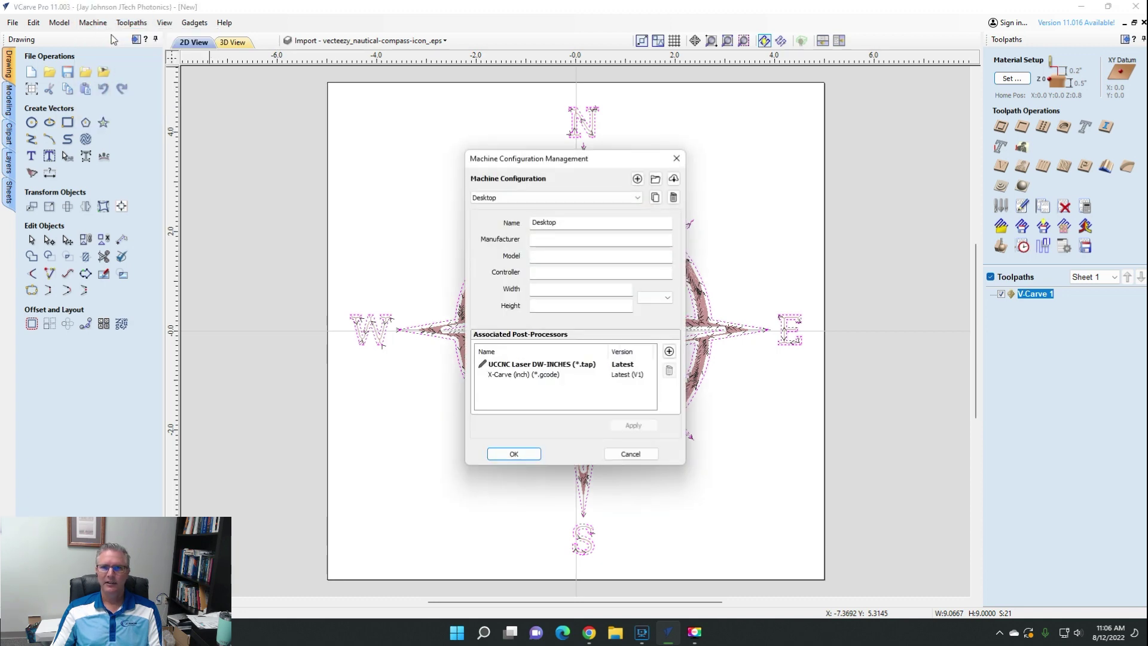
pyautogui.click(606, 198)
pyautogui.click(607, 207)
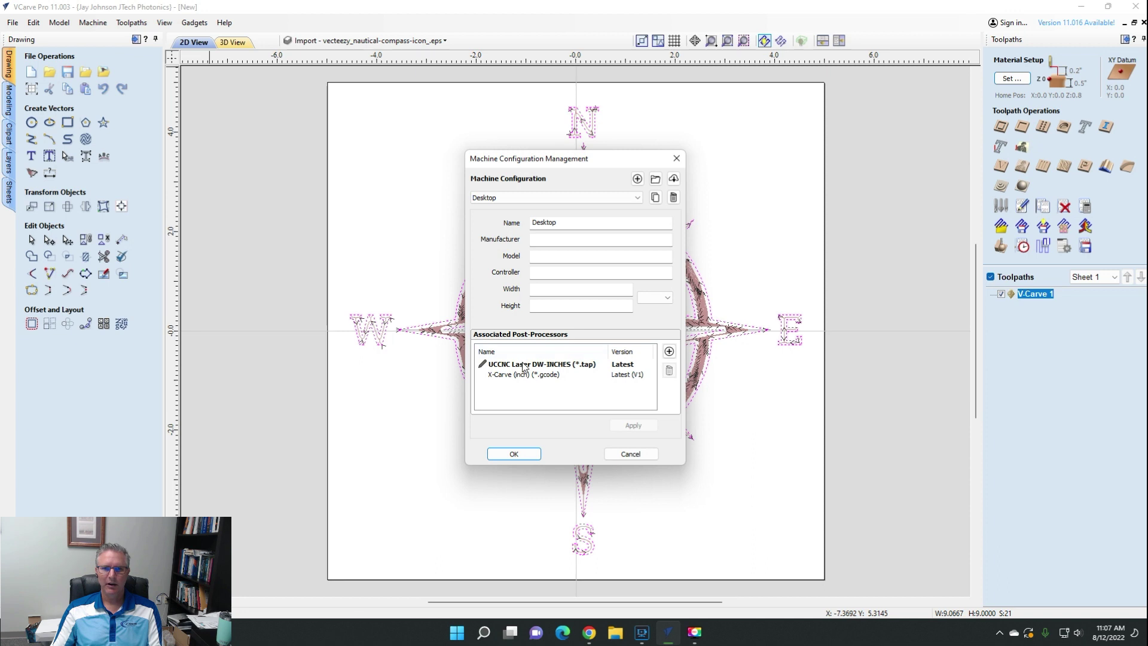
pyautogui.click(526, 201)
pyautogui.click(528, 204)
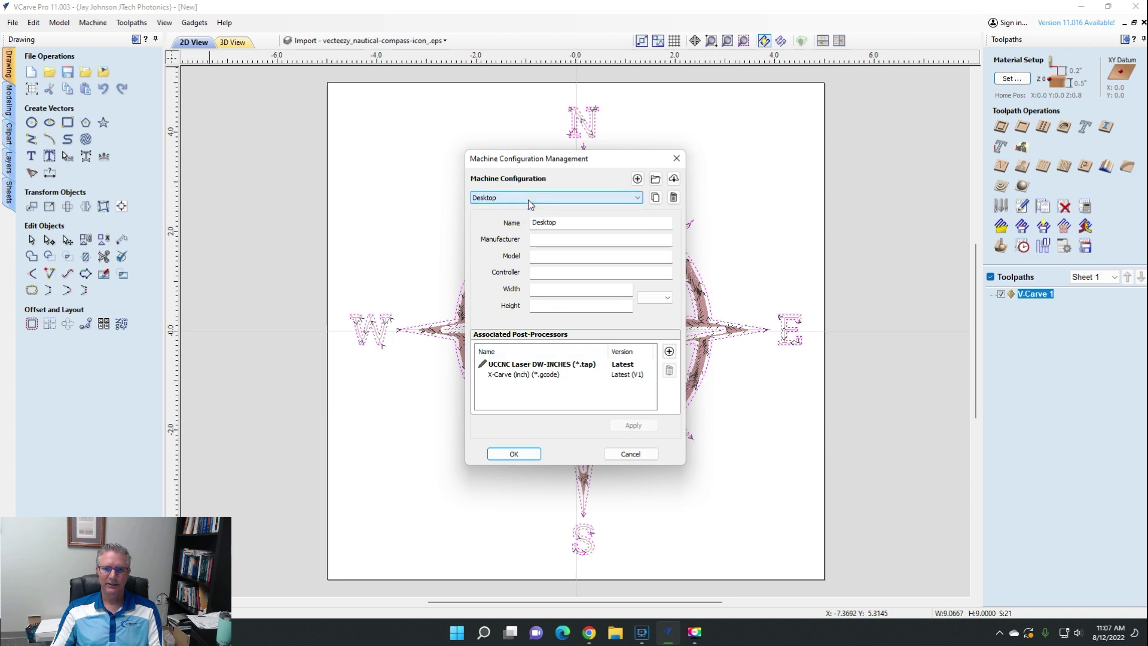
pyautogui.click(587, 199)
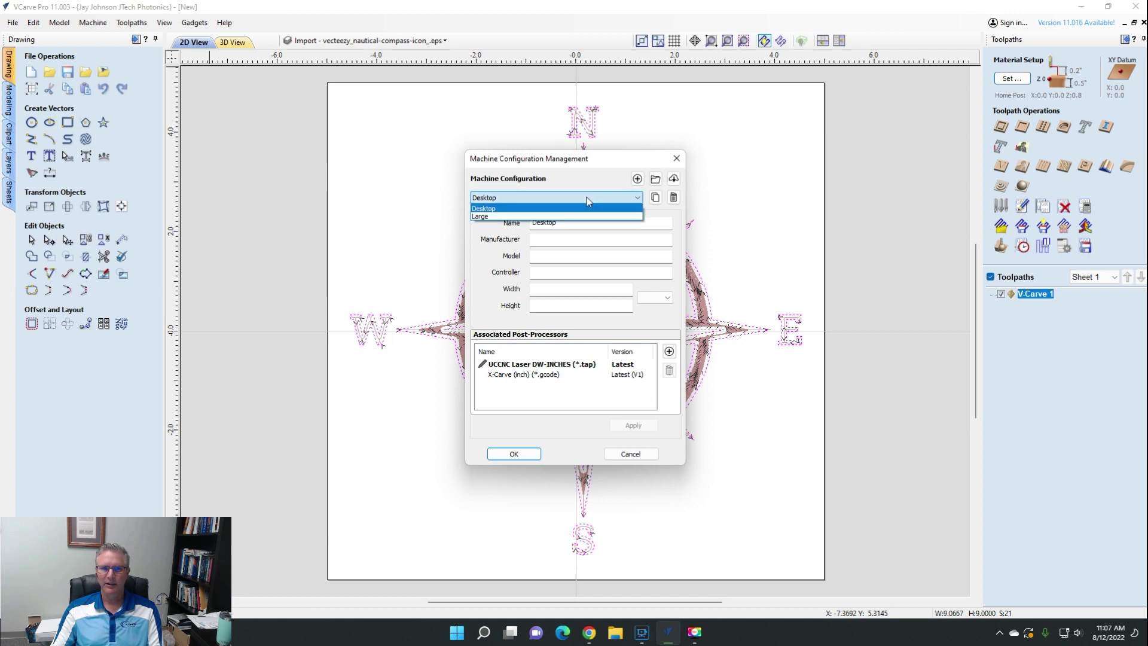
pyautogui.click(570, 217)
pyautogui.click(585, 198)
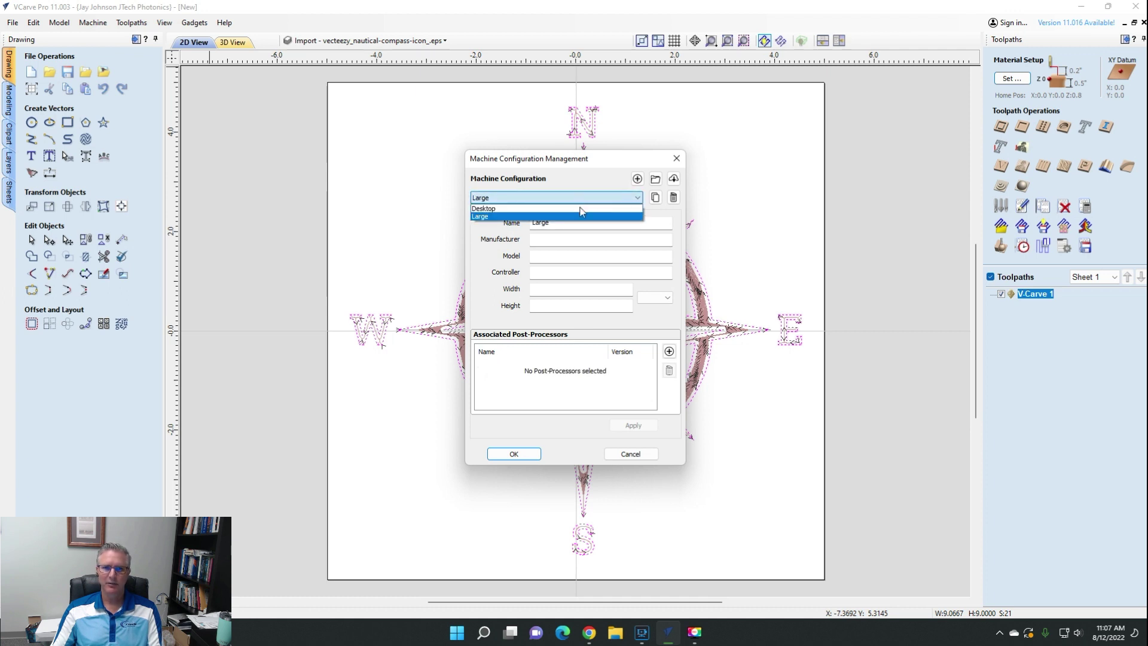
pyautogui.click(575, 208)
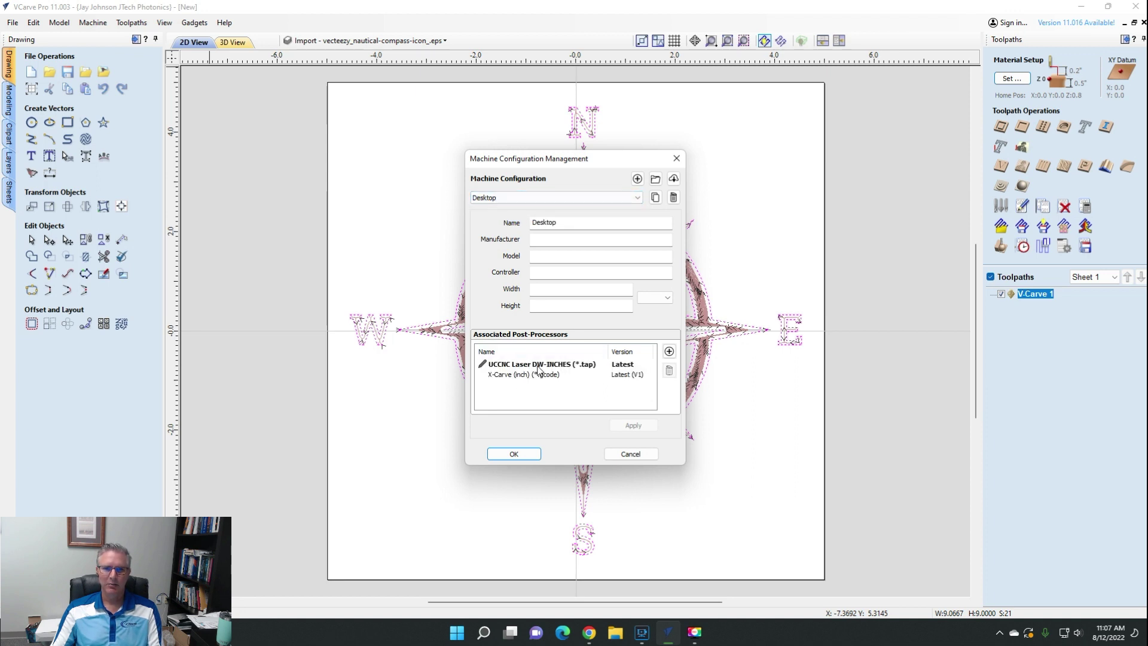
# Add the J TECH GRBL Dynamic Laser Mode M4 No_Z V6 post-processor to Desktop and accept.
pyautogui.click(669, 353)
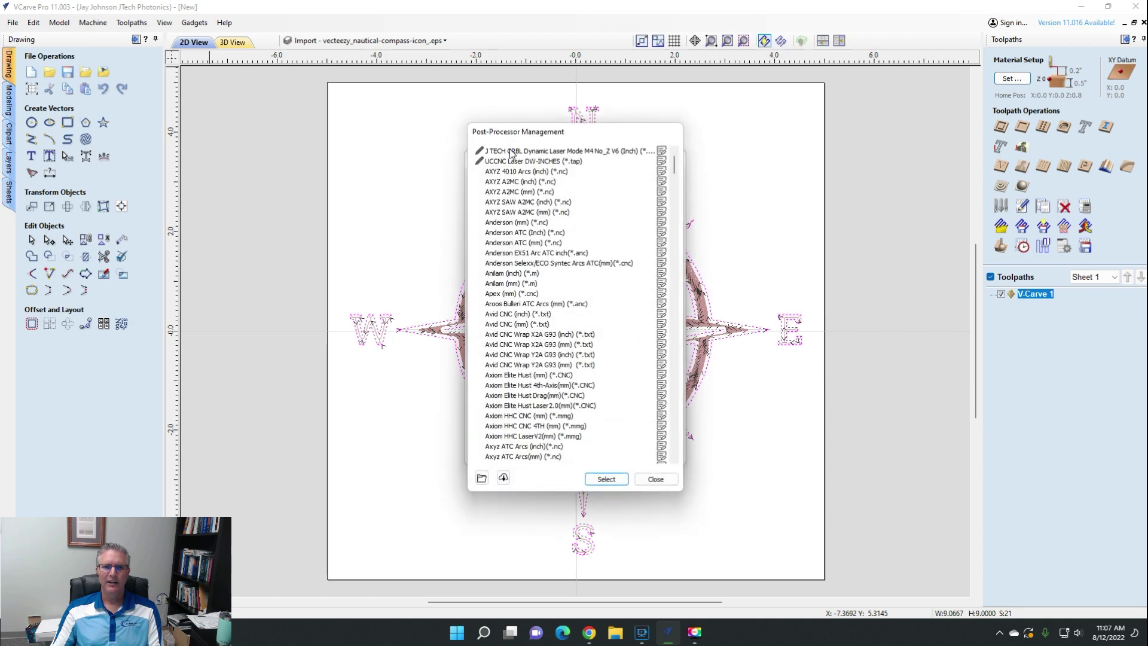
pyautogui.click(579, 152)
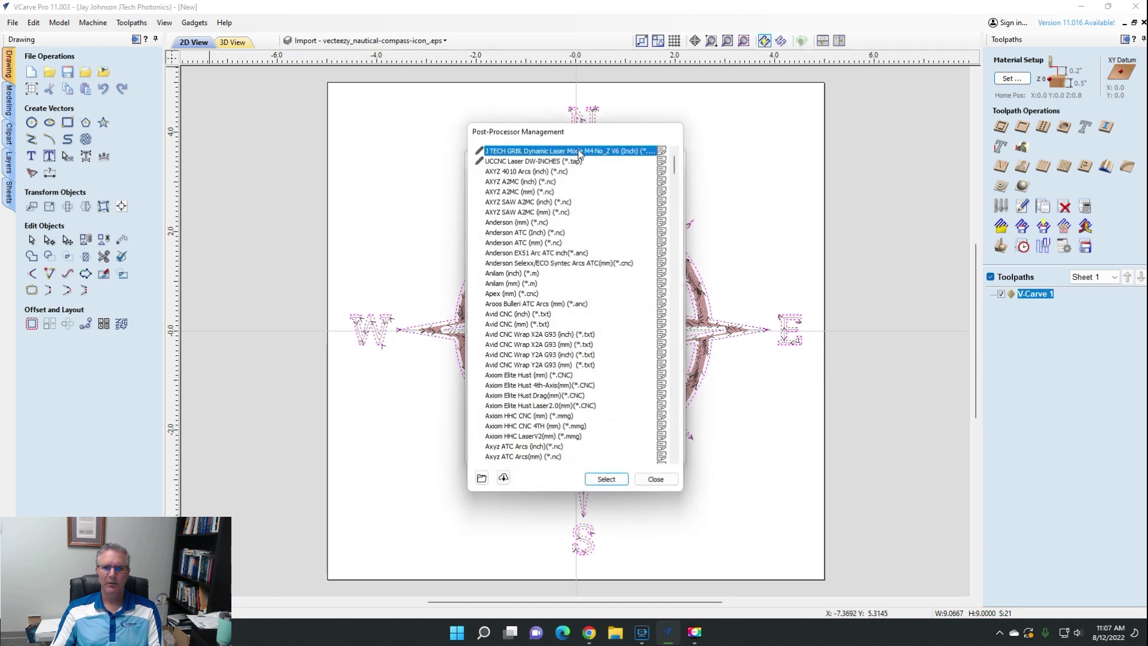
pyautogui.click(606, 478)
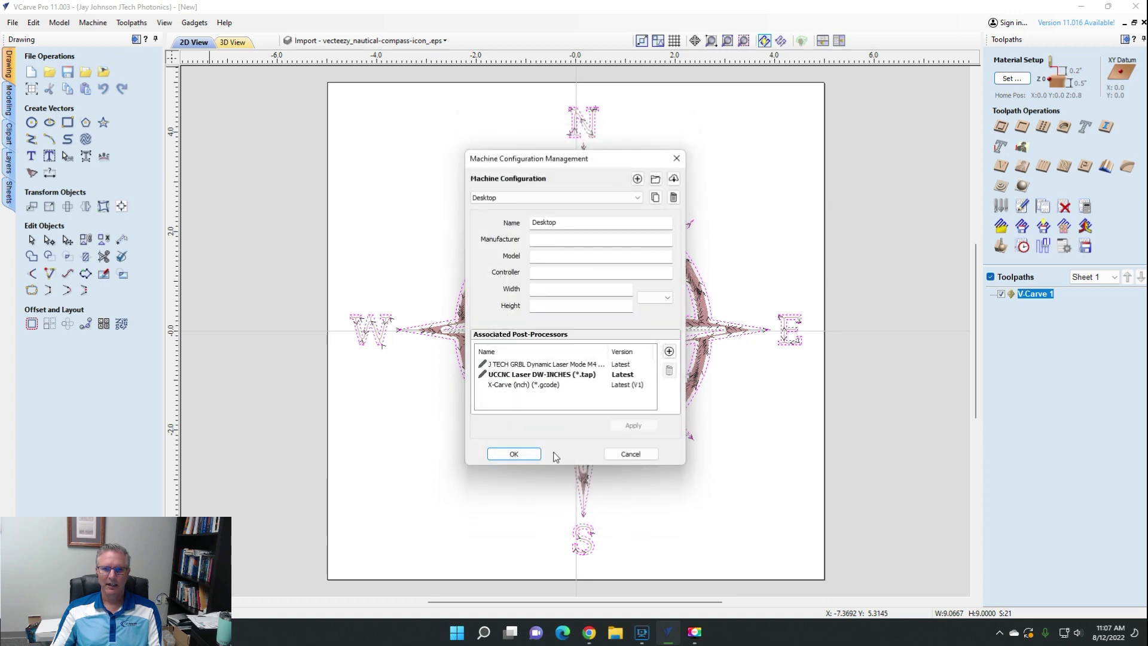
pyautogui.click(528, 457)
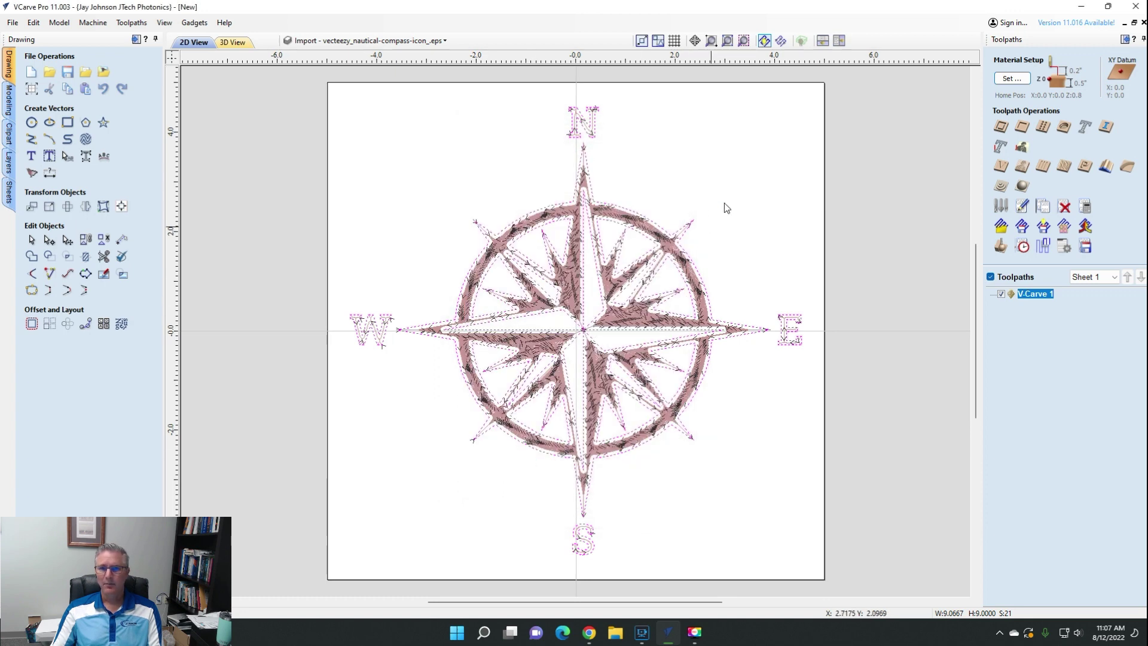
# Delete the V-Carve 1 toolpath so the toolpath list is empty.
pyautogui.rightClick(1034, 298)
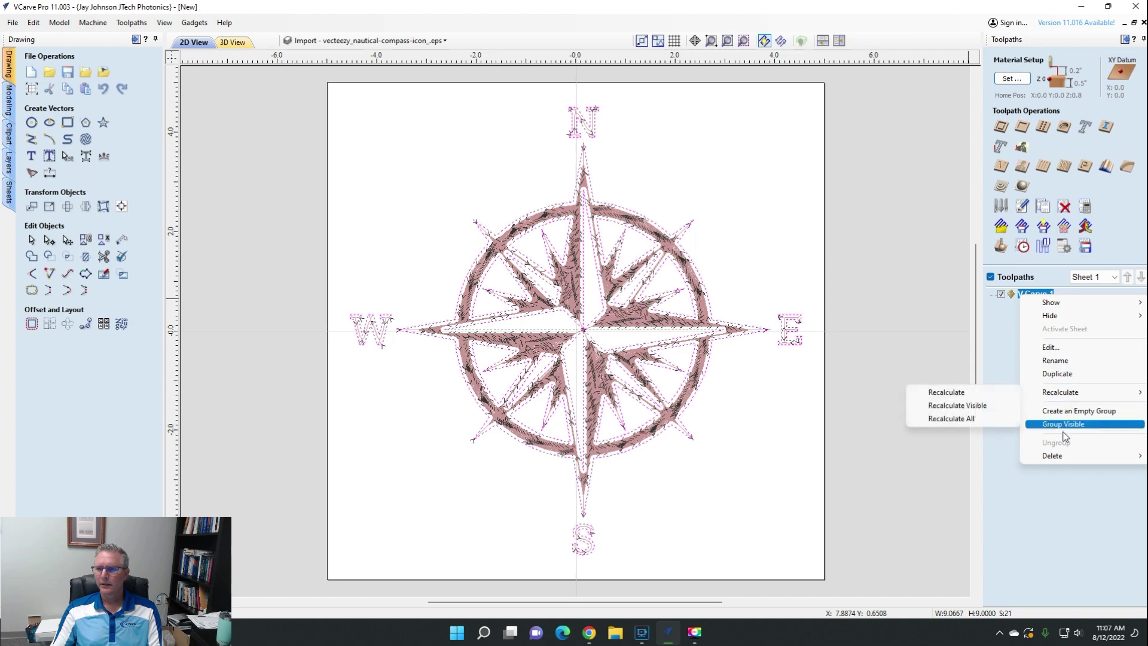
pyautogui.moveTo(1061, 457)
pyautogui.click(995, 458)
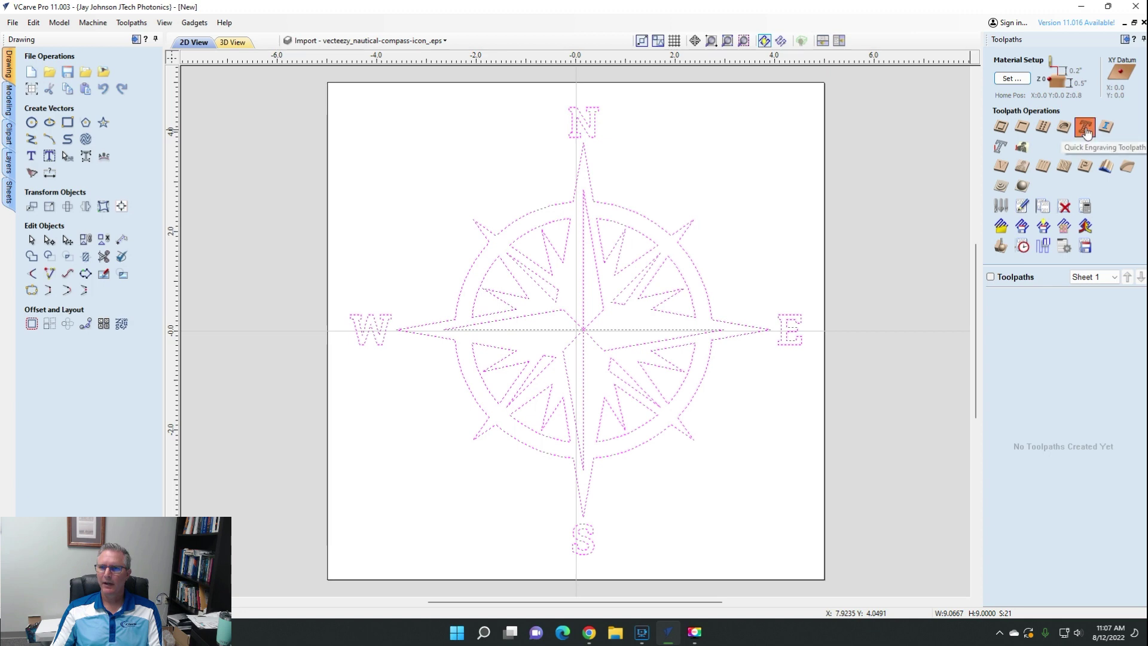
pyautogui.click(1085, 128)
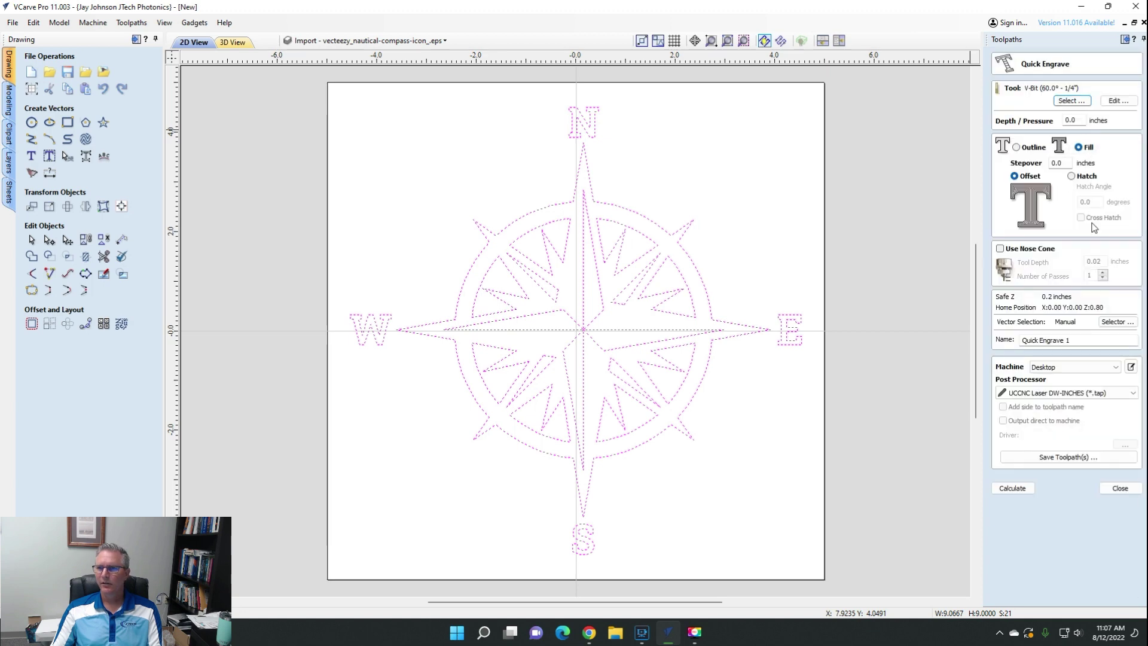
# Calculate a Quick Engrave toolpath for the compass, leaving the post-processor unchanged.
pyautogui.click(1094, 393)
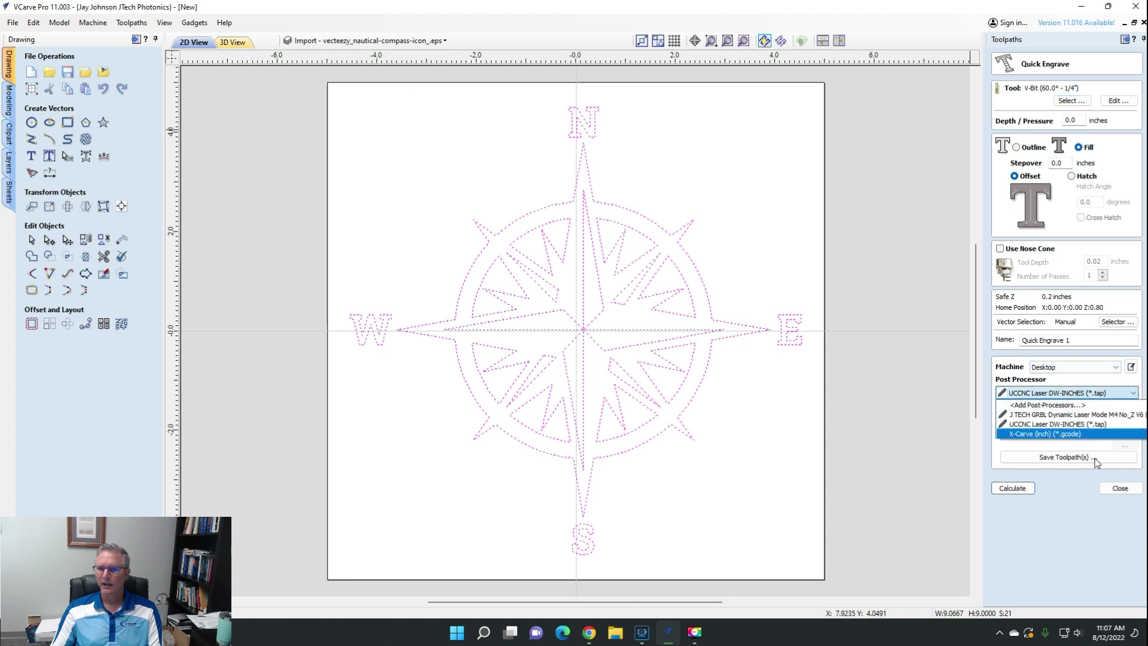
pyautogui.click(1093, 424)
pyautogui.click(1012, 488)
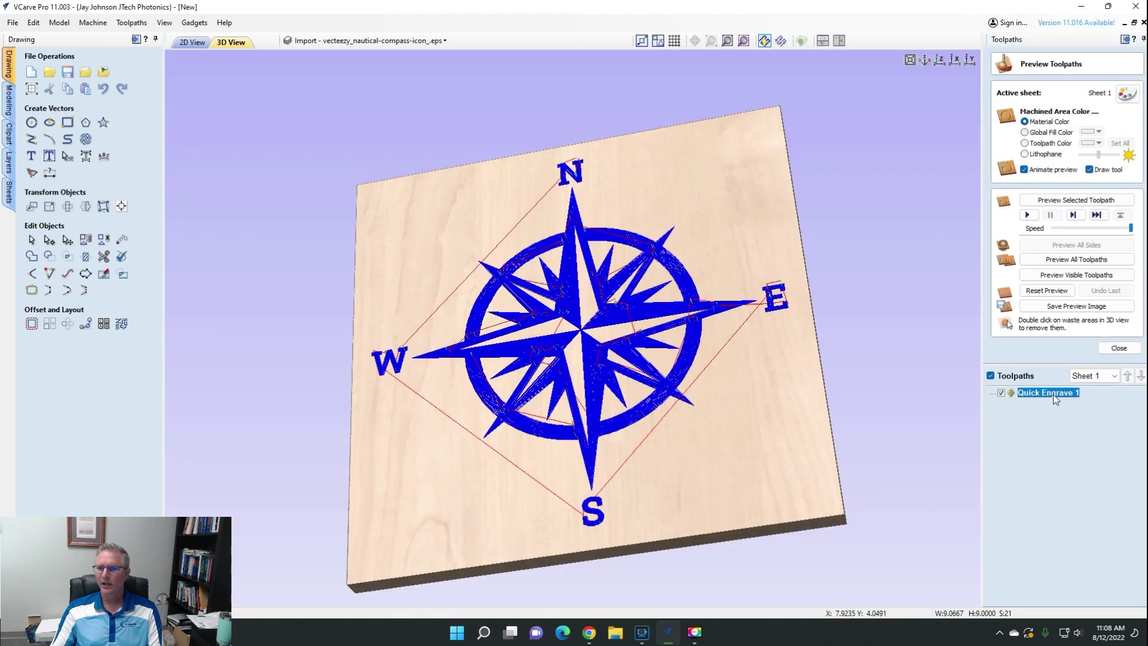
pyautogui.click(1107, 349)
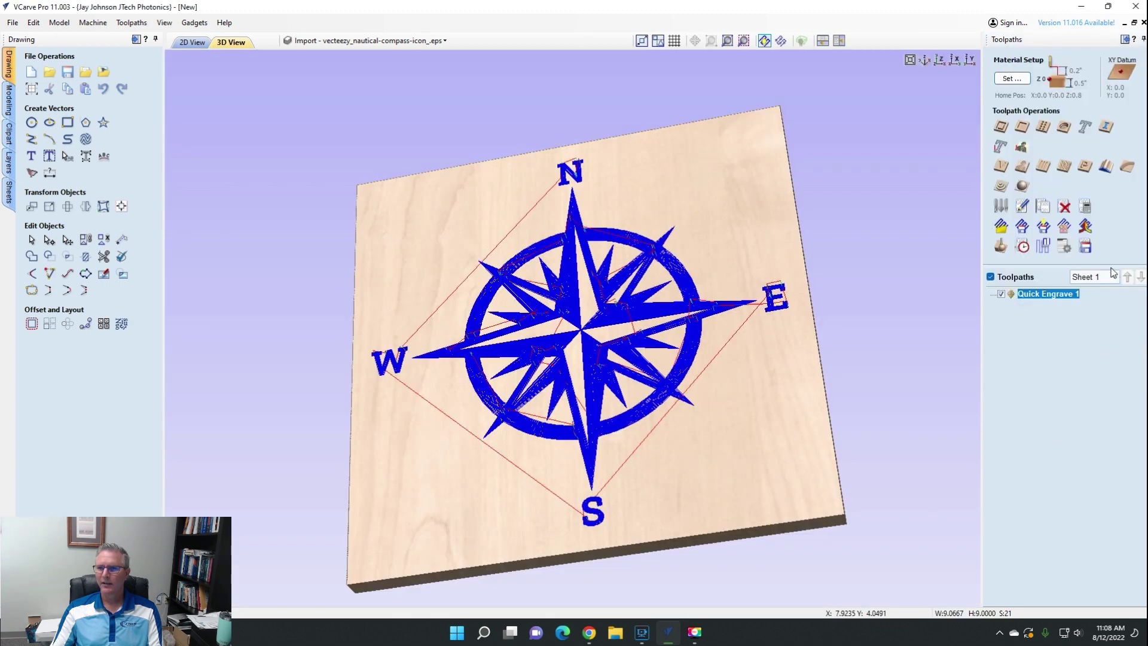
# Pick J TECH GRBL Dynamic Laser Mode M4 No_Z for saving Quick Engrave 1, then cancel the file save.
pyautogui.click(1067, 278)
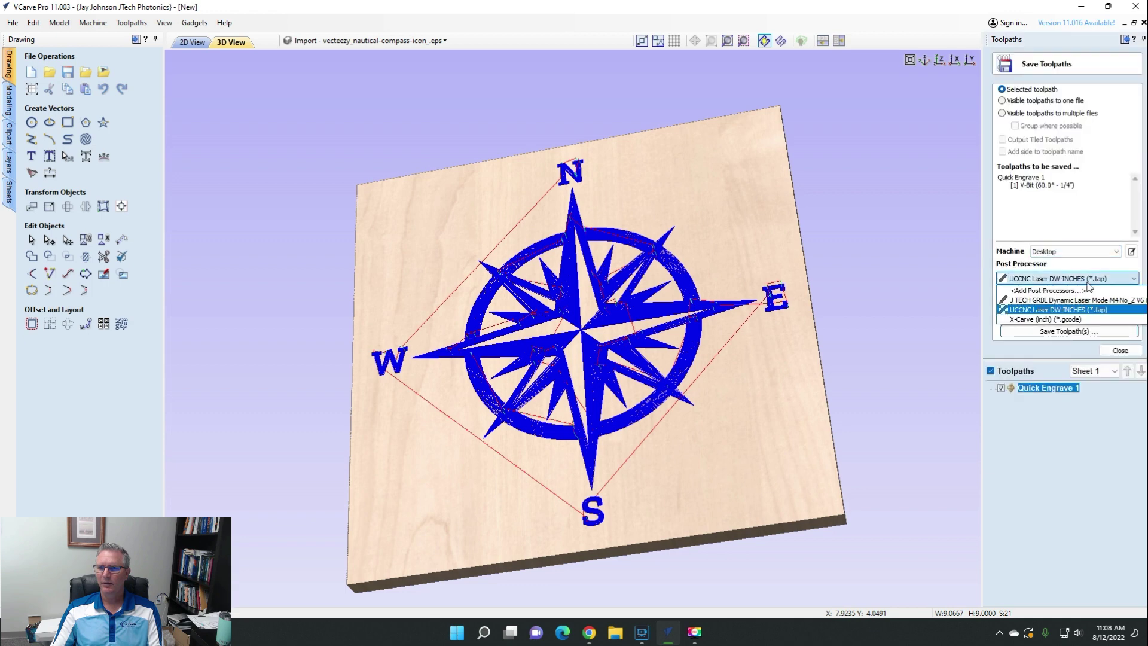
pyautogui.click(1064, 301)
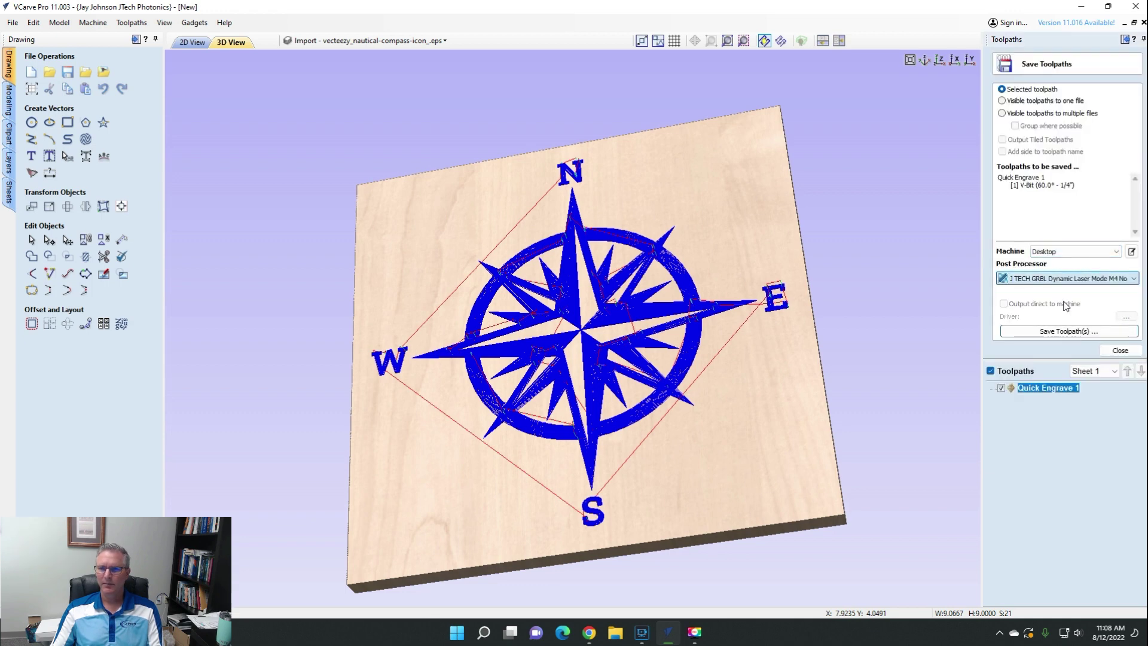
pyautogui.click(1040, 332)
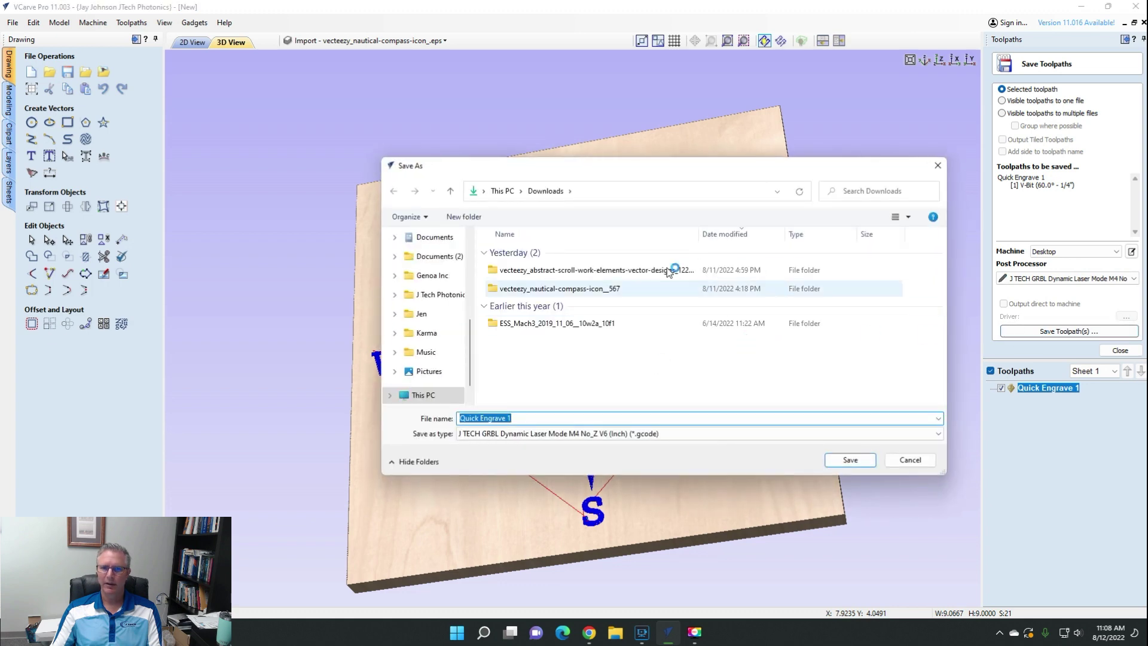
pyautogui.click(909, 460)
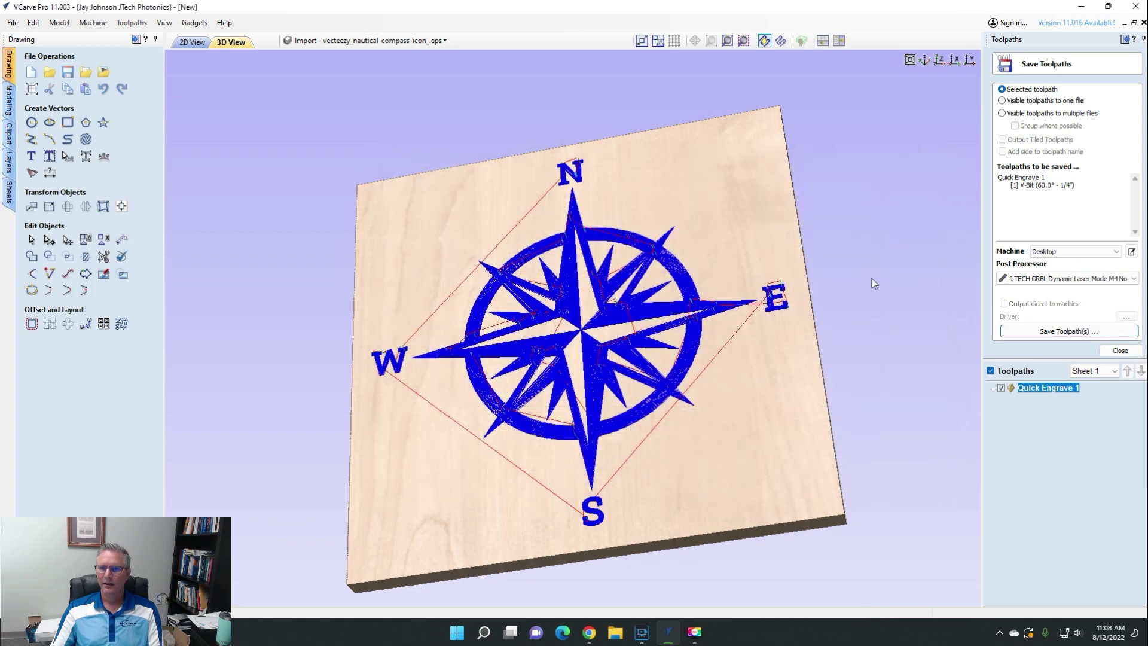
pyautogui.rightClick(1052, 391)
# Delete the Quick Engrave 1 toolpath and close the Save Toolpaths panel.
pyautogui.moveTo(1064, 551)
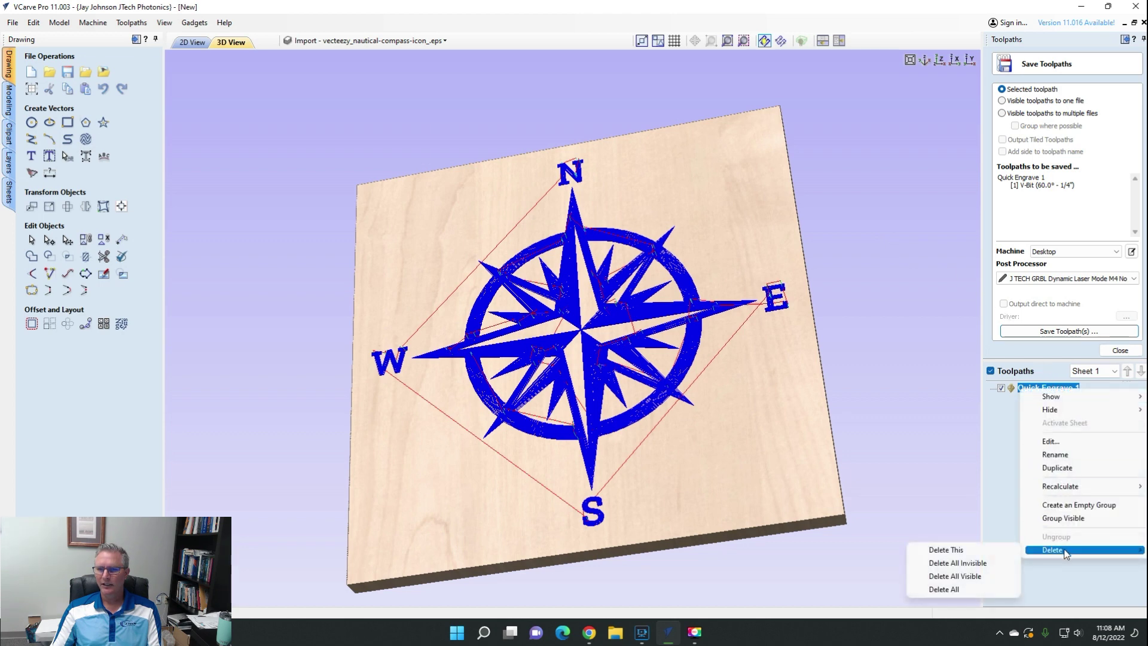
pyautogui.click(986, 550)
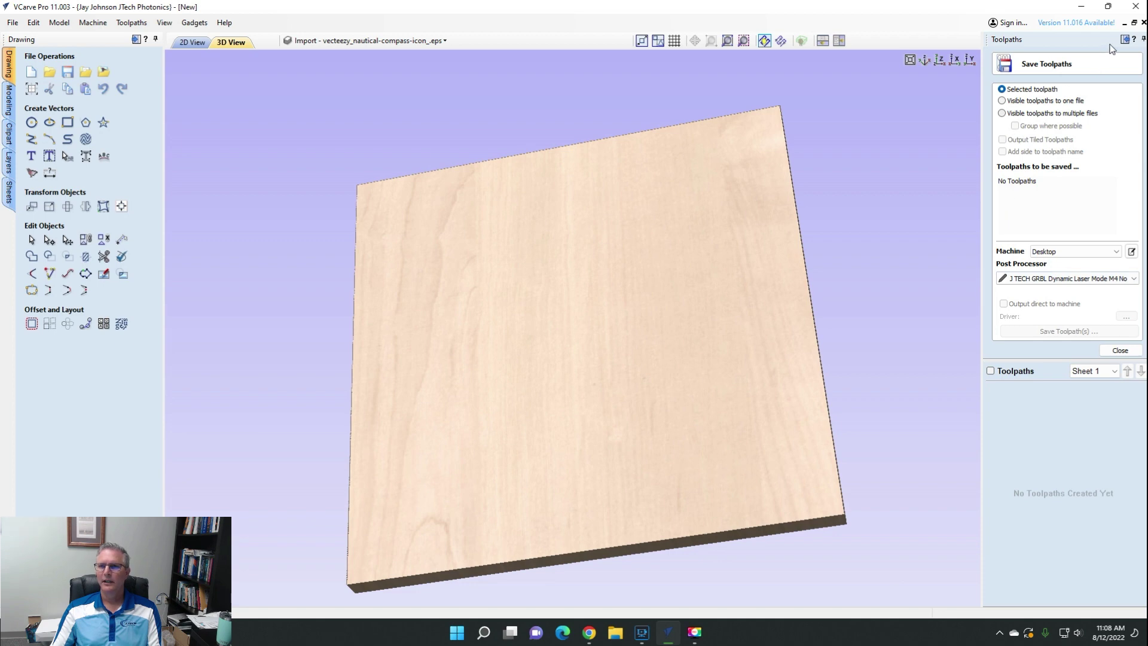
pyautogui.click(1120, 350)
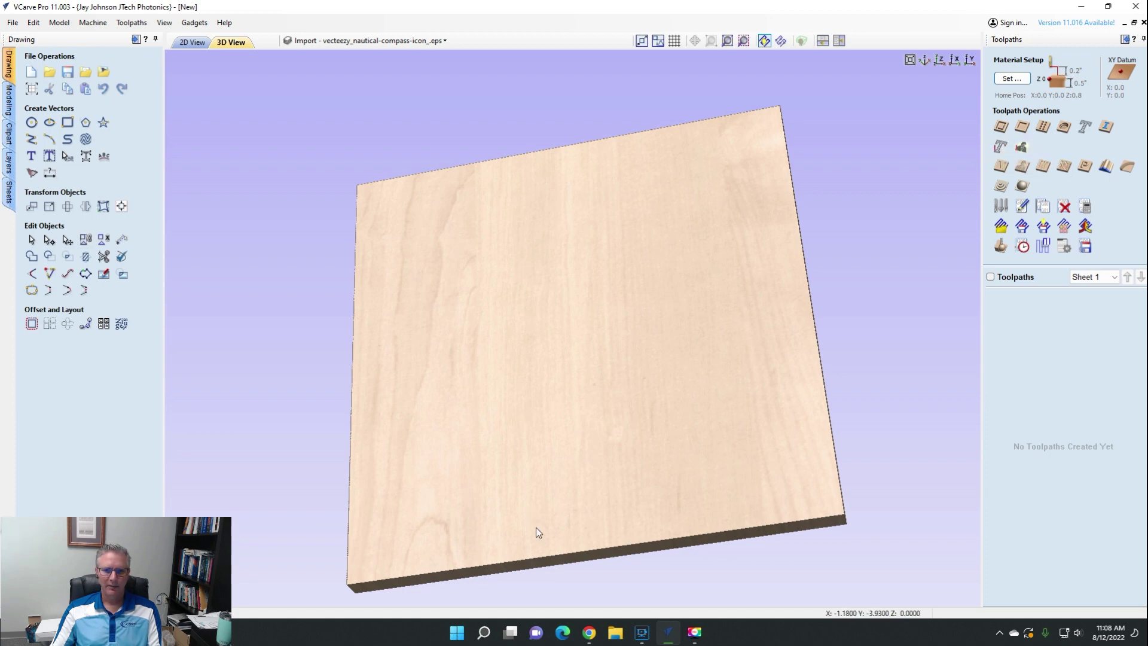
pyautogui.moveTo(566, 612)
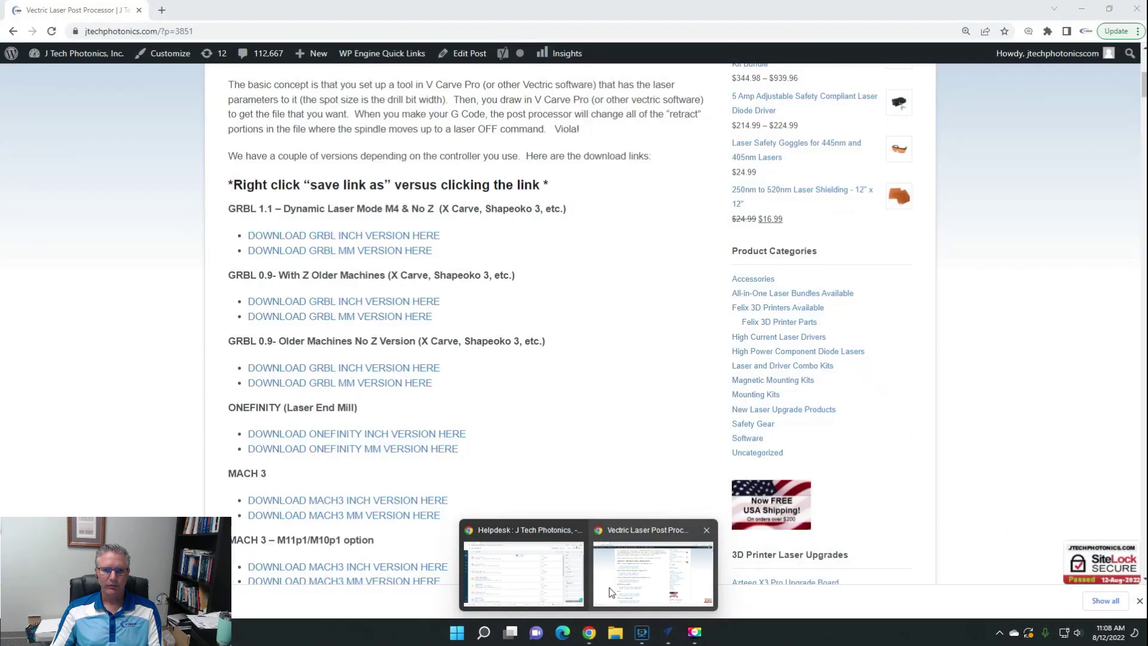
# Reopen the Vectric Laser Module Post Processors page in Chrome, then return to VCarve Pro.
pyautogui.click(611, 591)
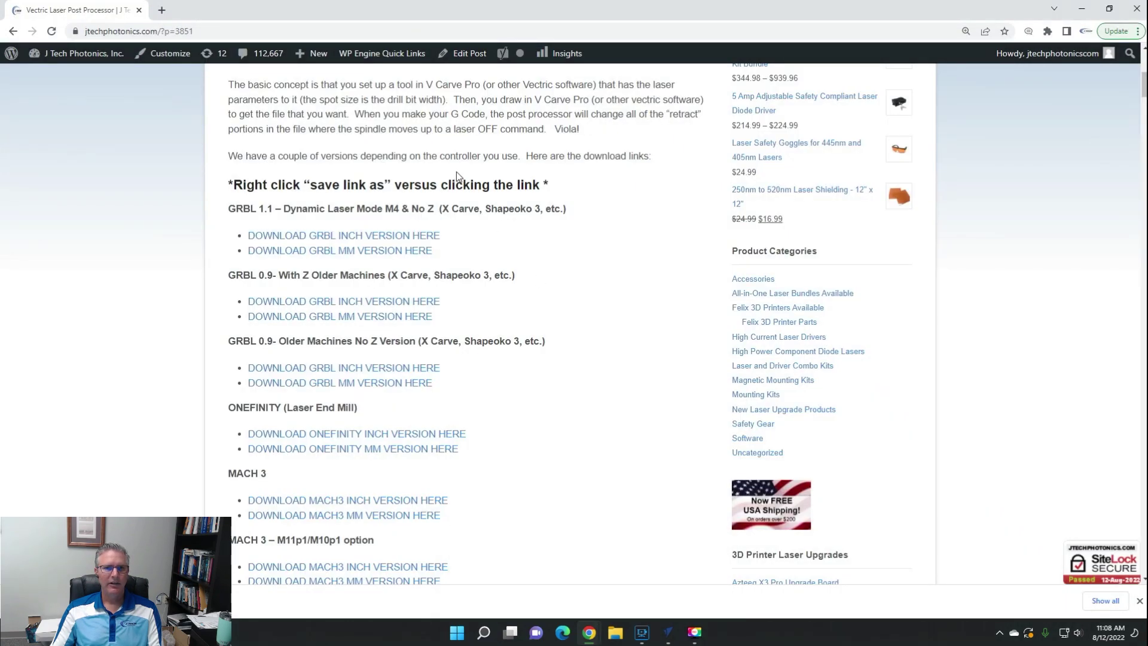
pyautogui.scroll(7, 456, 171)
pyautogui.moveTo(453, 204)
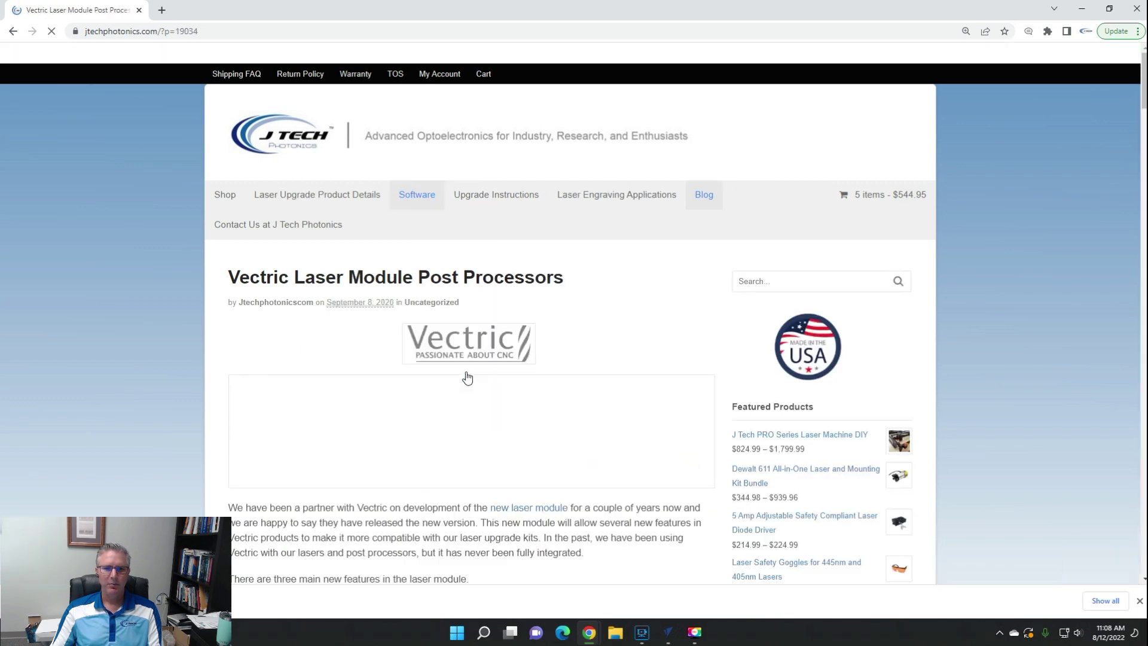
pyautogui.scroll(-2, 203, 366)
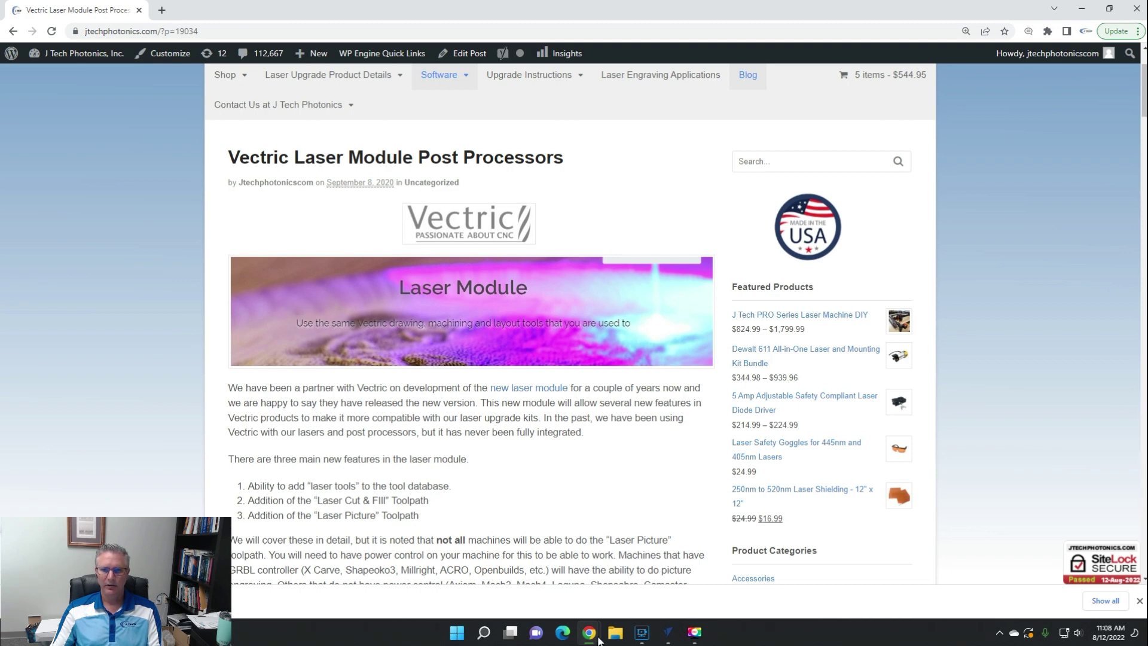
pyautogui.click(668, 632)
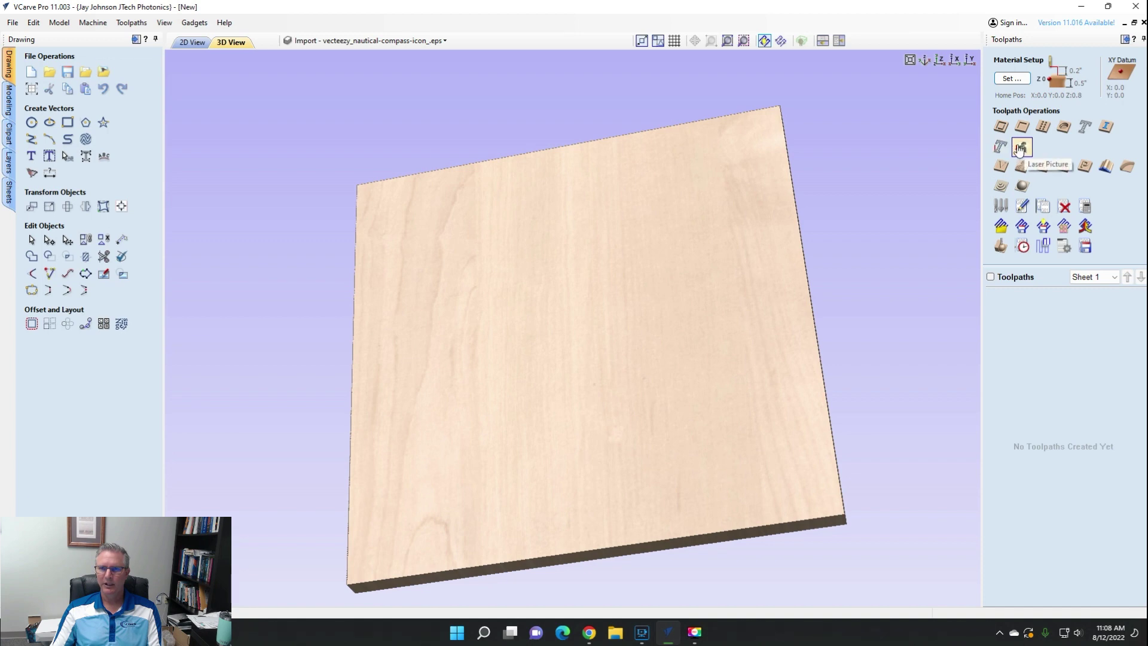
# Return to J Tech's Vectric page in Chrome and find the GRBL 1.1 – No Z download links.
pyautogui.click(669, 638)
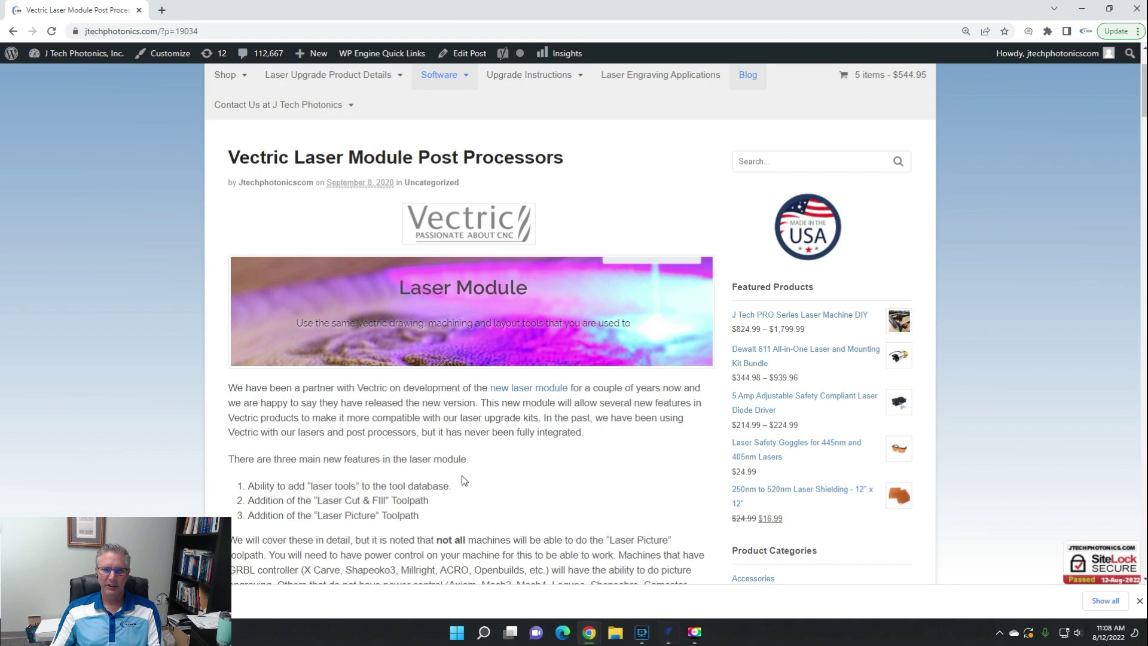
pyautogui.scroll(-3, 246, 380)
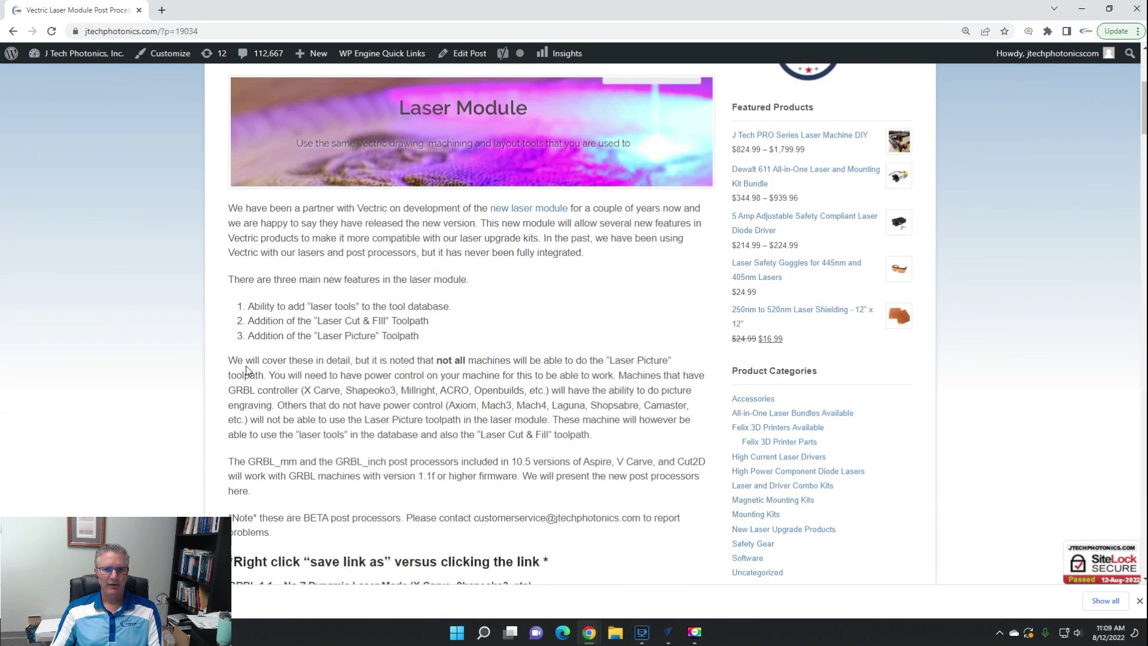
pyautogui.scroll(-7, 246, 365)
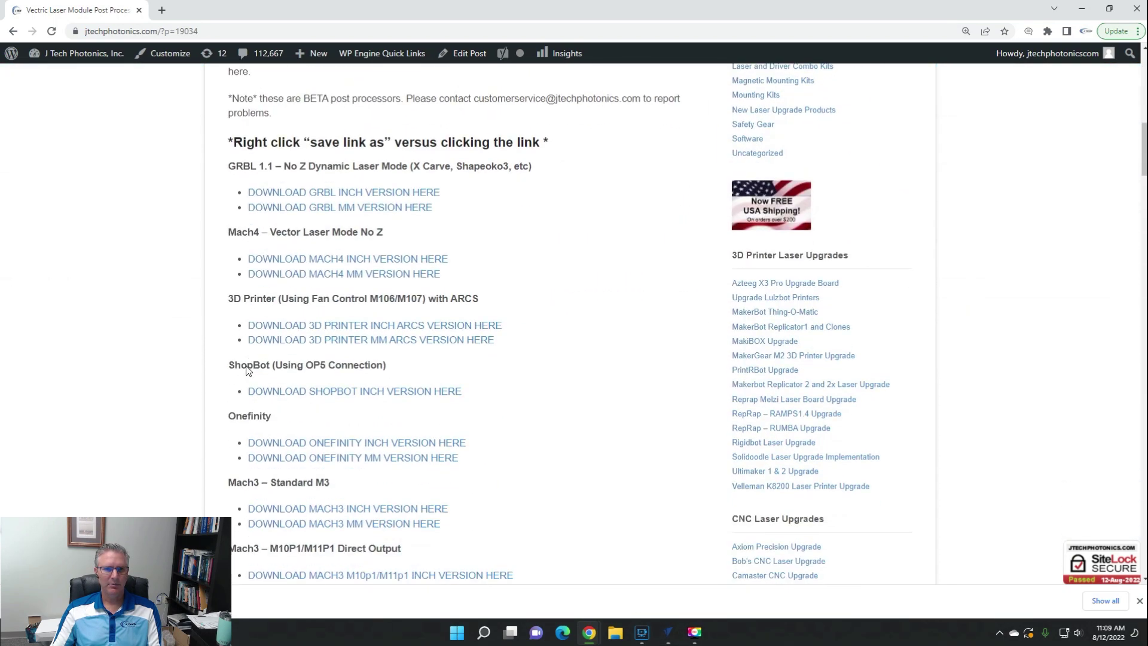
pyautogui.scroll(-4, 248, 371)
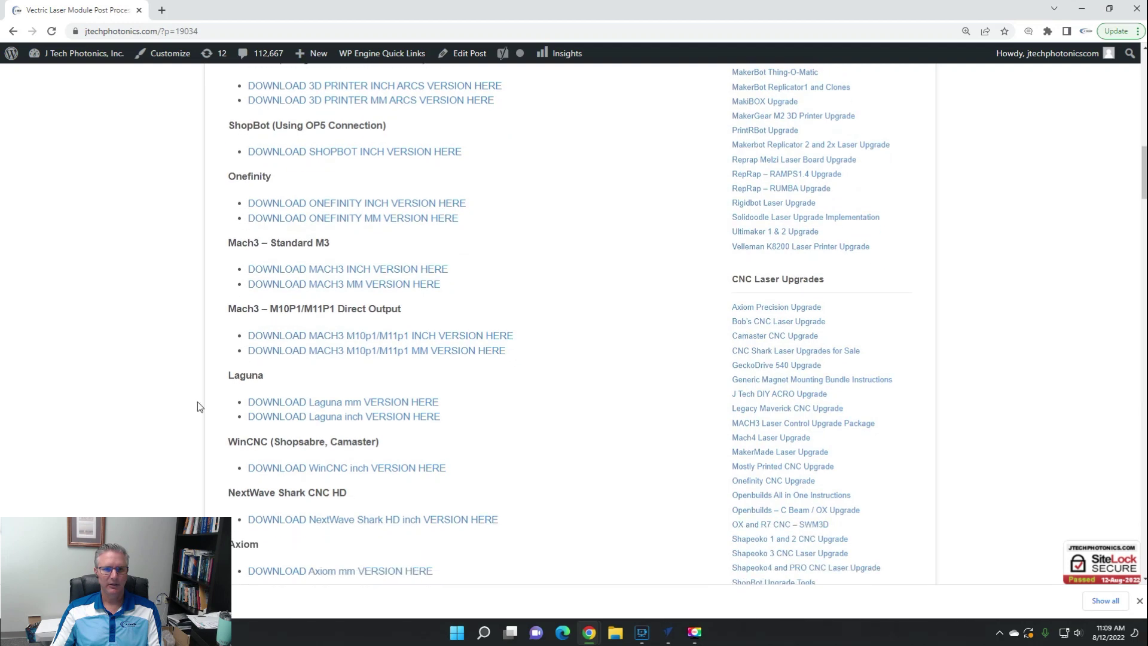
pyautogui.scroll(-2, 197, 405)
pyautogui.scroll(3, 216, 337)
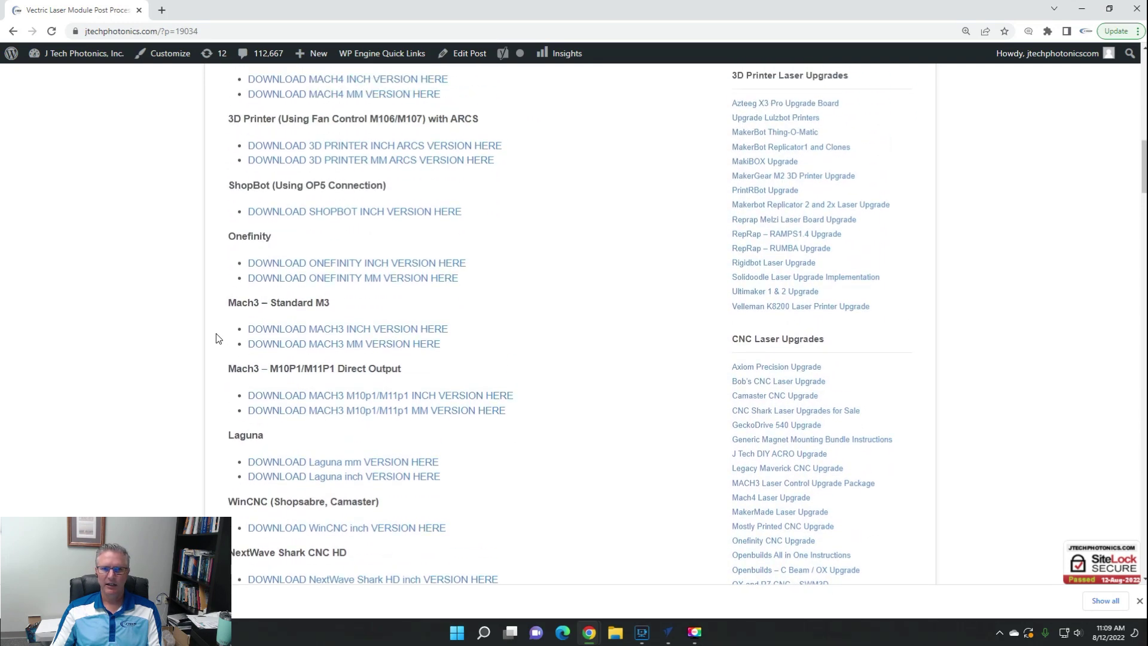
pyautogui.scroll(-1, 217, 338)
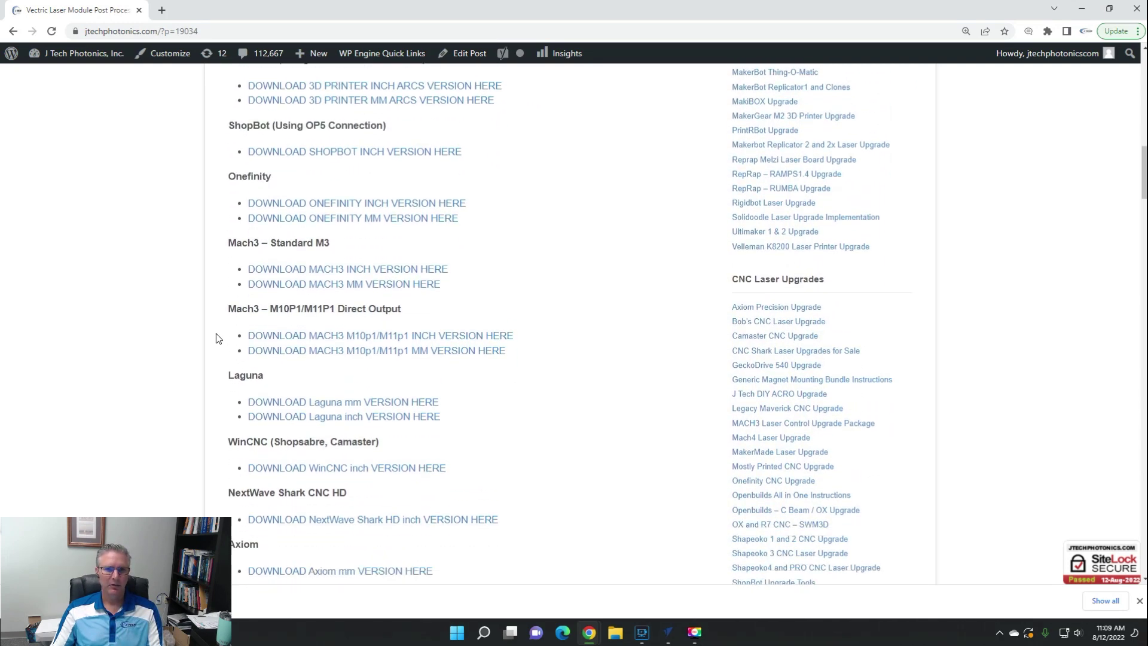
pyautogui.scroll(2, 217, 338)
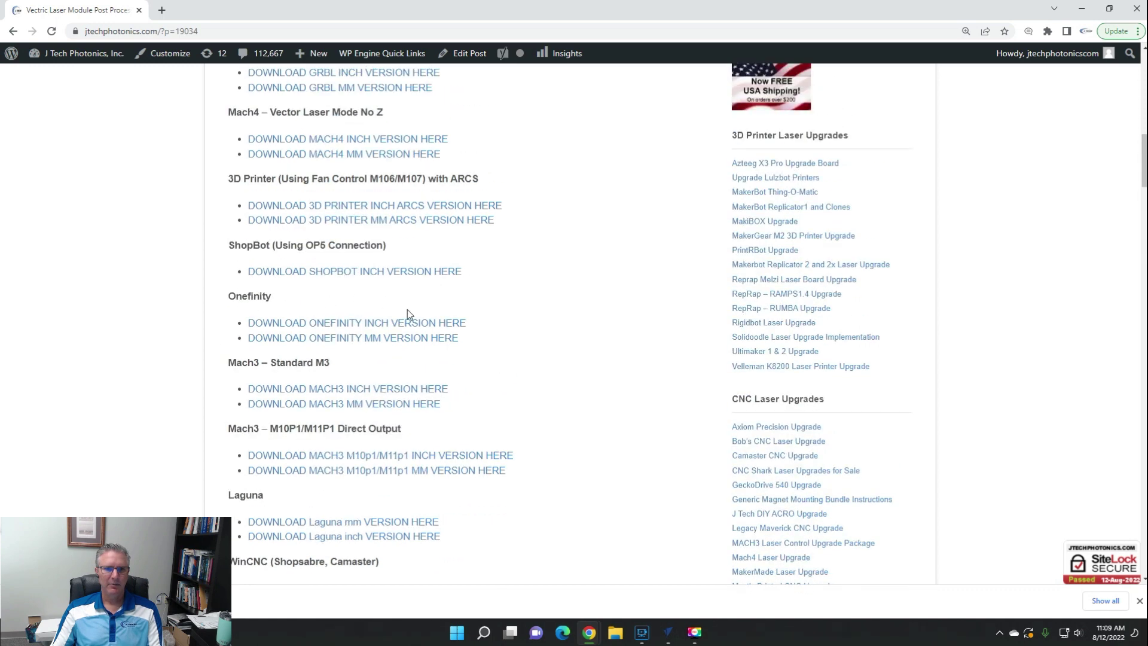
pyautogui.scroll(2, 407, 313)
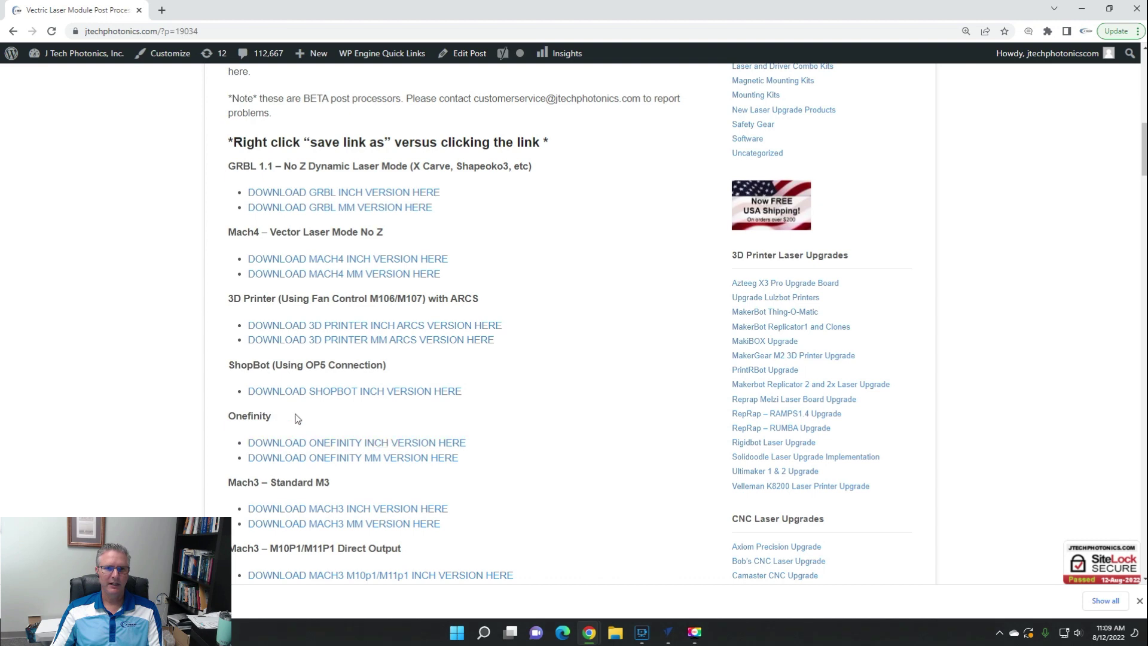
pyautogui.scroll(1, 297, 419)
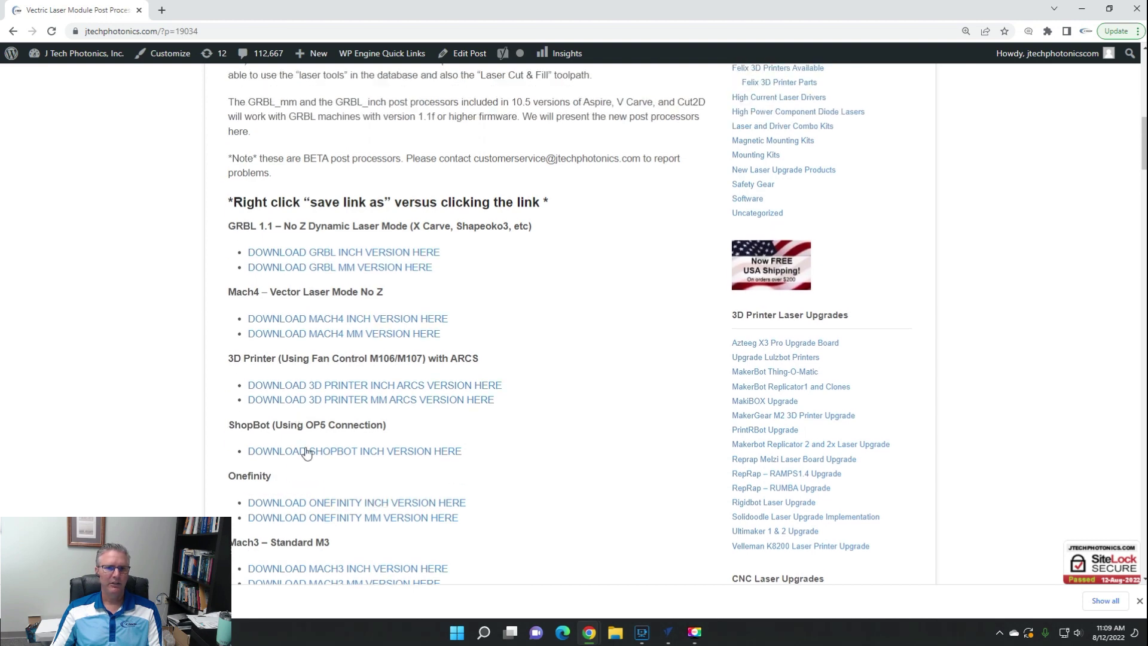
pyautogui.scroll(1, 200, 302)
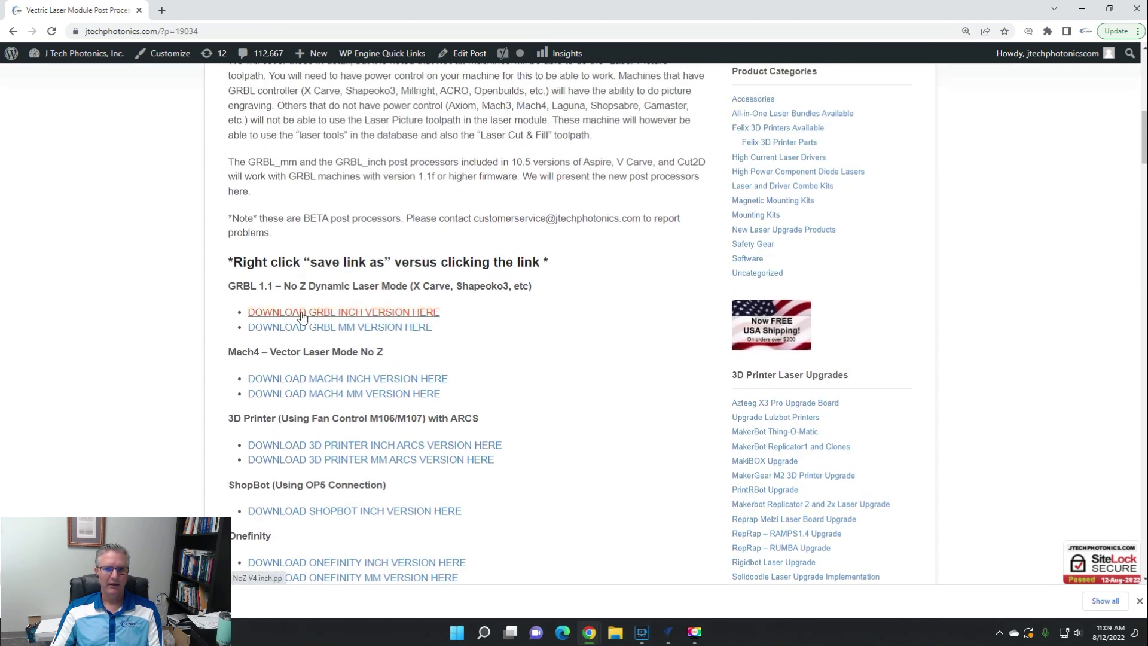
# Save the GRBL inch version link to Downloads as J Tech GRBL NoZ V4 inch.
pyautogui.rightClick(367, 317)
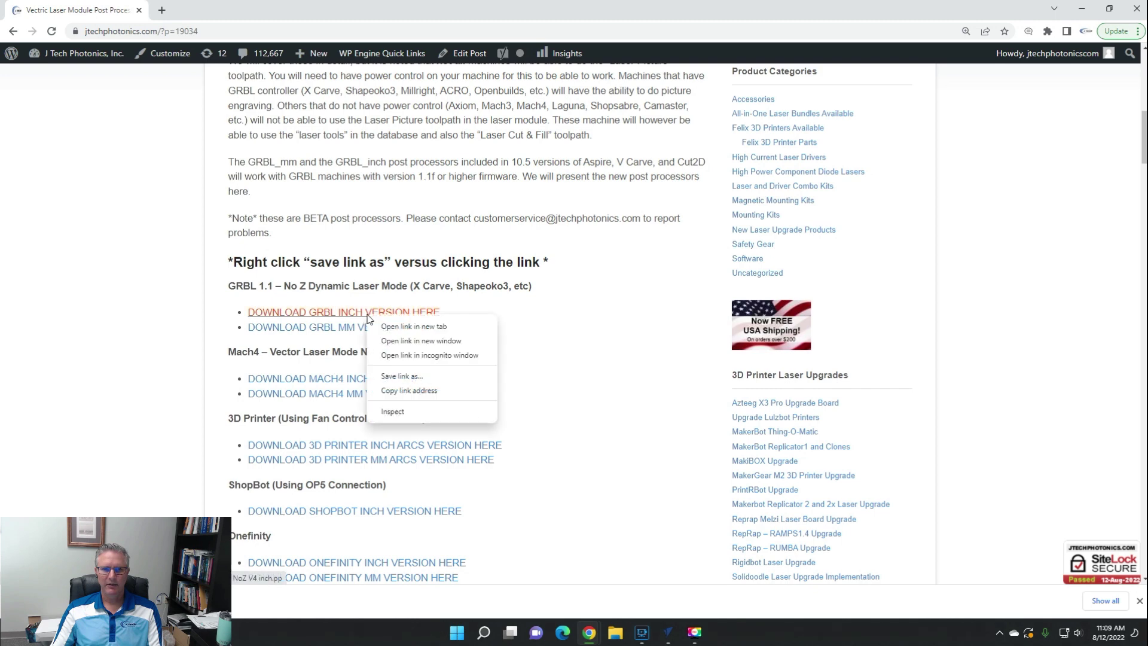
pyautogui.click(421, 390)
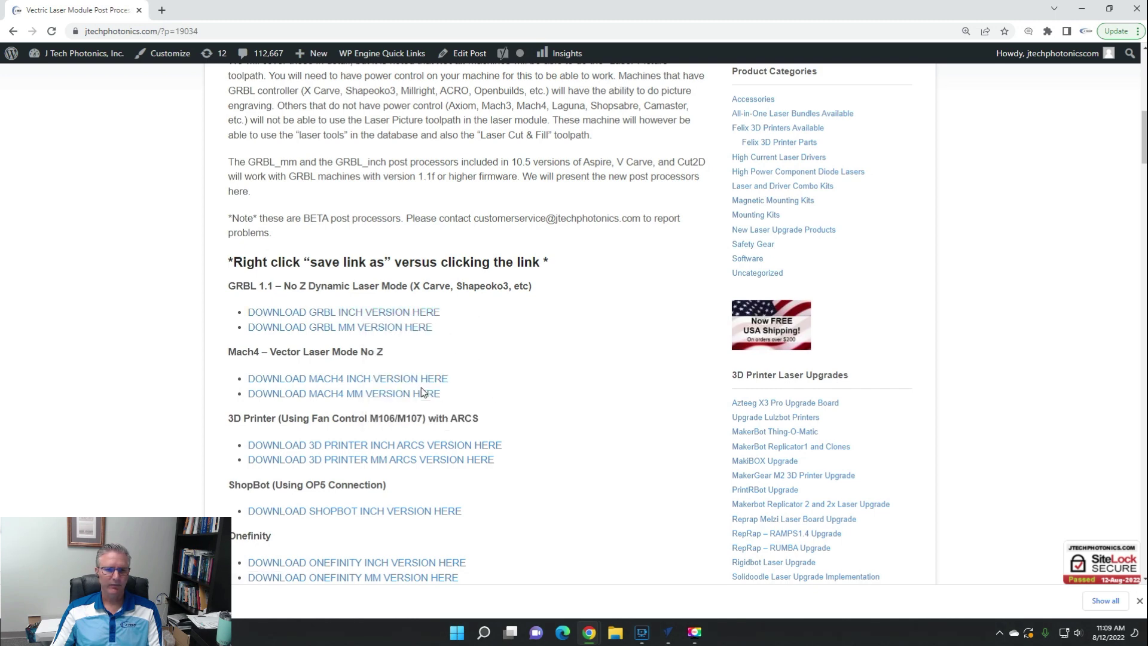
pyautogui.rightClick(338, 316)
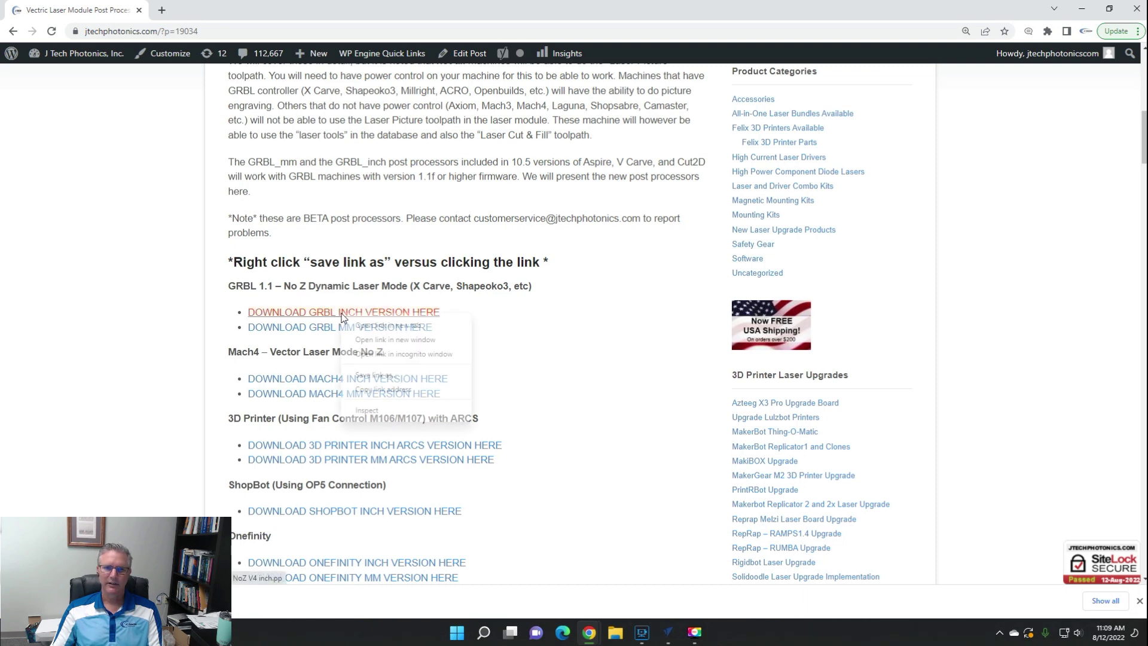
pyautogui.click(378, 377)
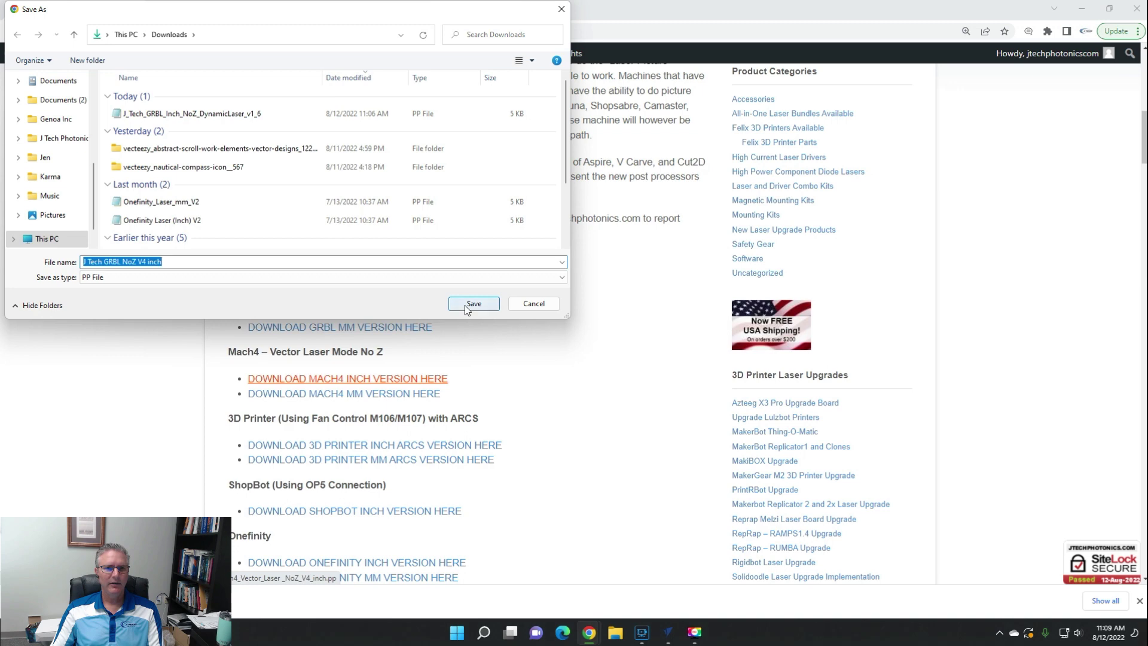
pyautogui.click(465, 305)
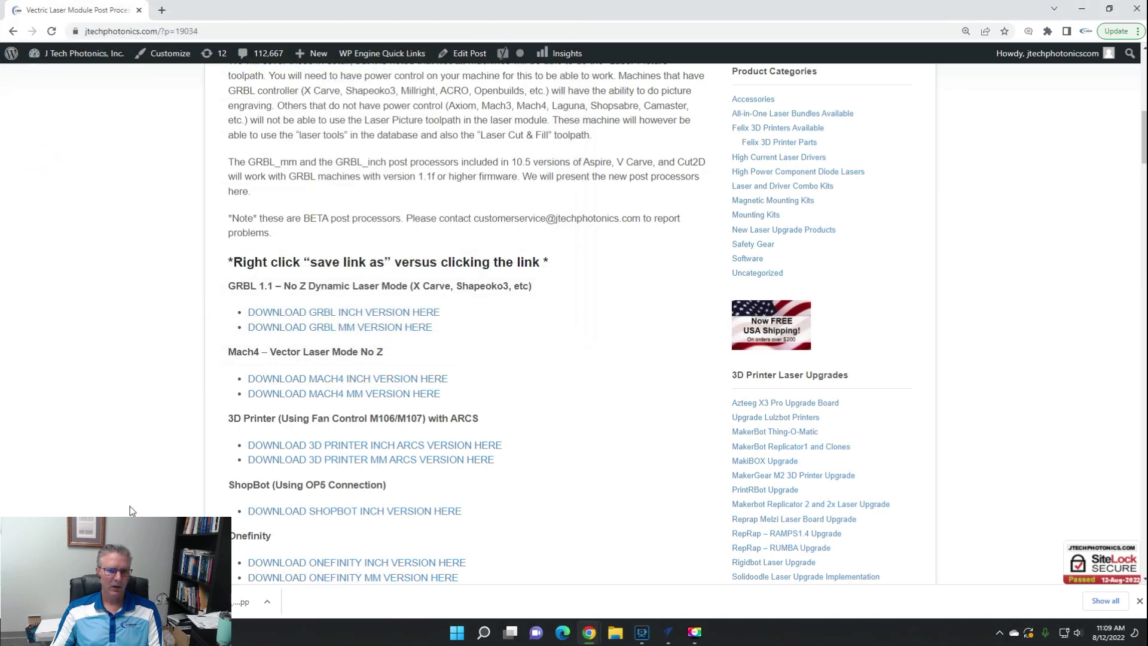
# Install the J Tech GRBL NoZ V4 inch post-processor in VCarve Pro, declining to make it default.
pyautogui.click(670, 634)
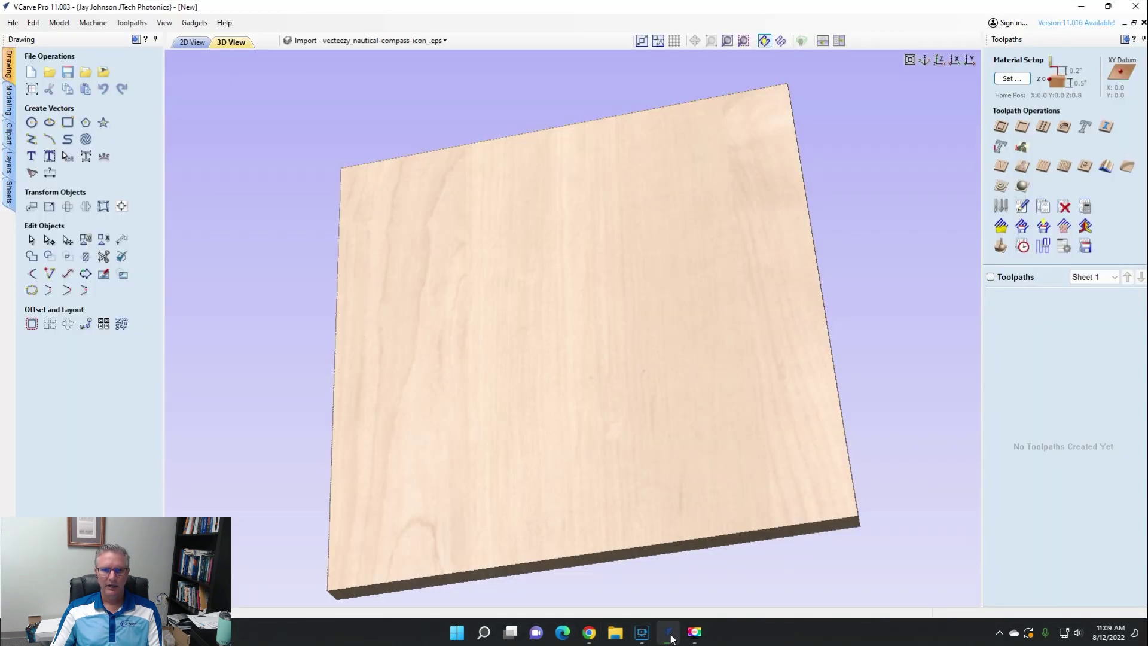
pyautogui.click(93, 22)
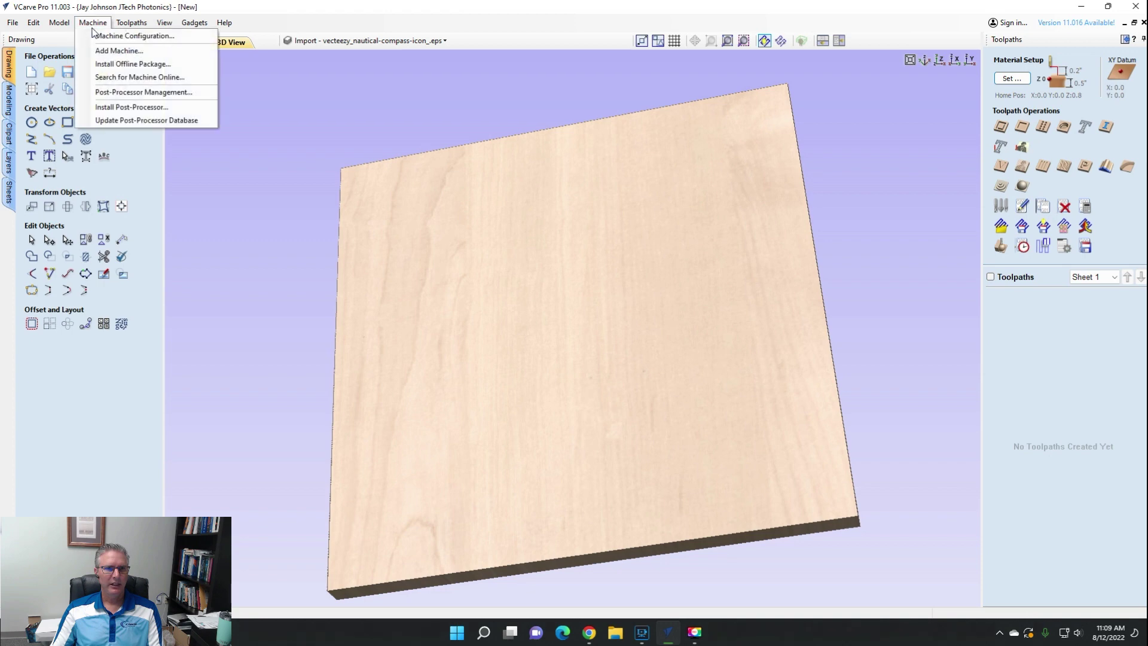
pyautogui.click(101, 36)
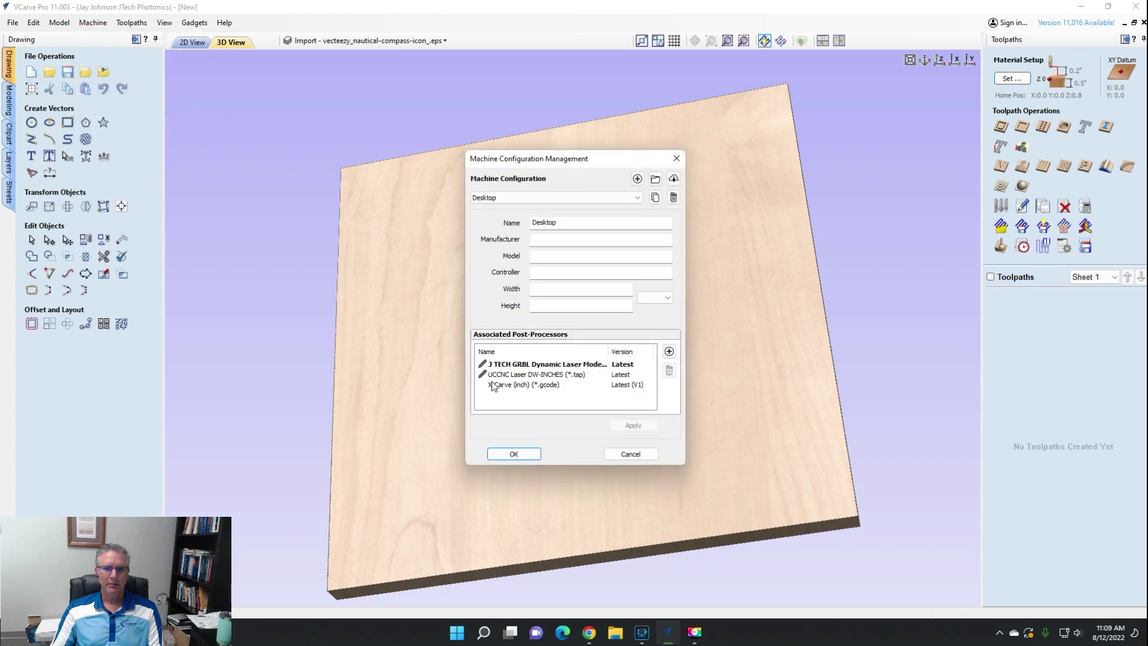
pyautogui.click(631, 453)
pyautogui.click(92, 23)
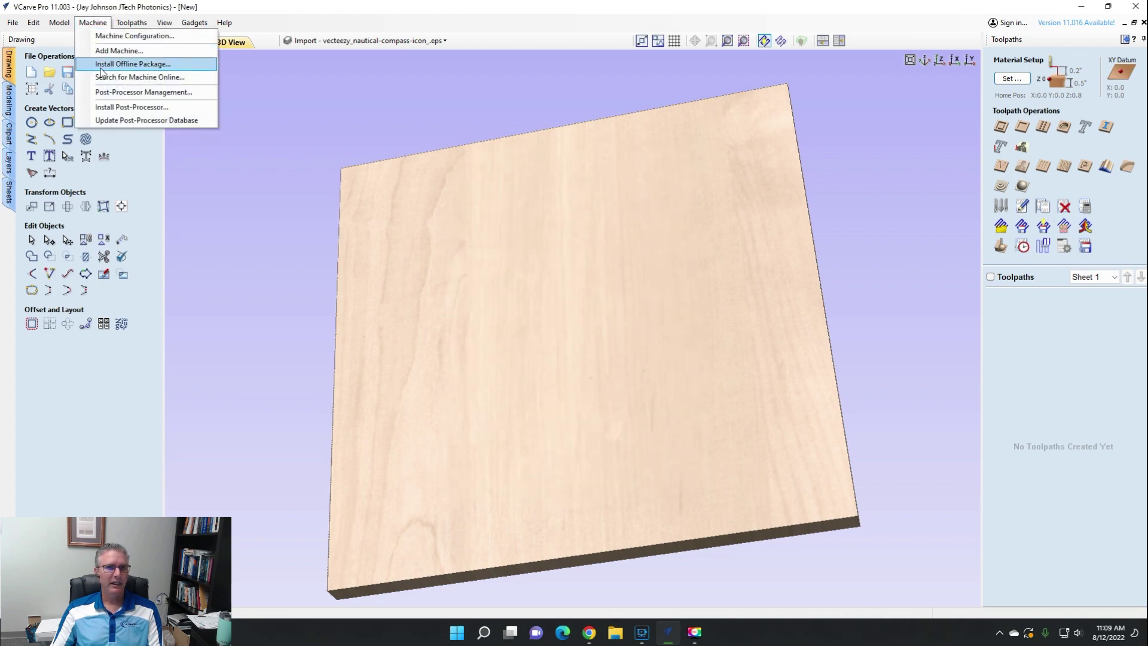
pyautogui.click(124, 108)
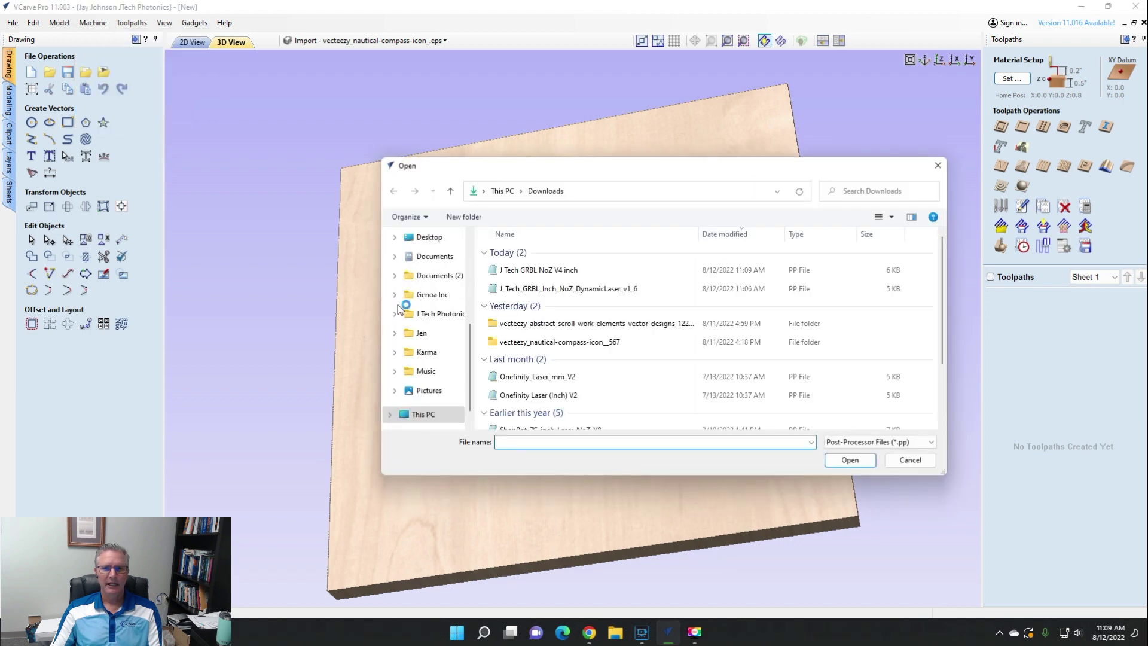
pyautogui.click(553, 270)
pyautogui.click(859, 461)
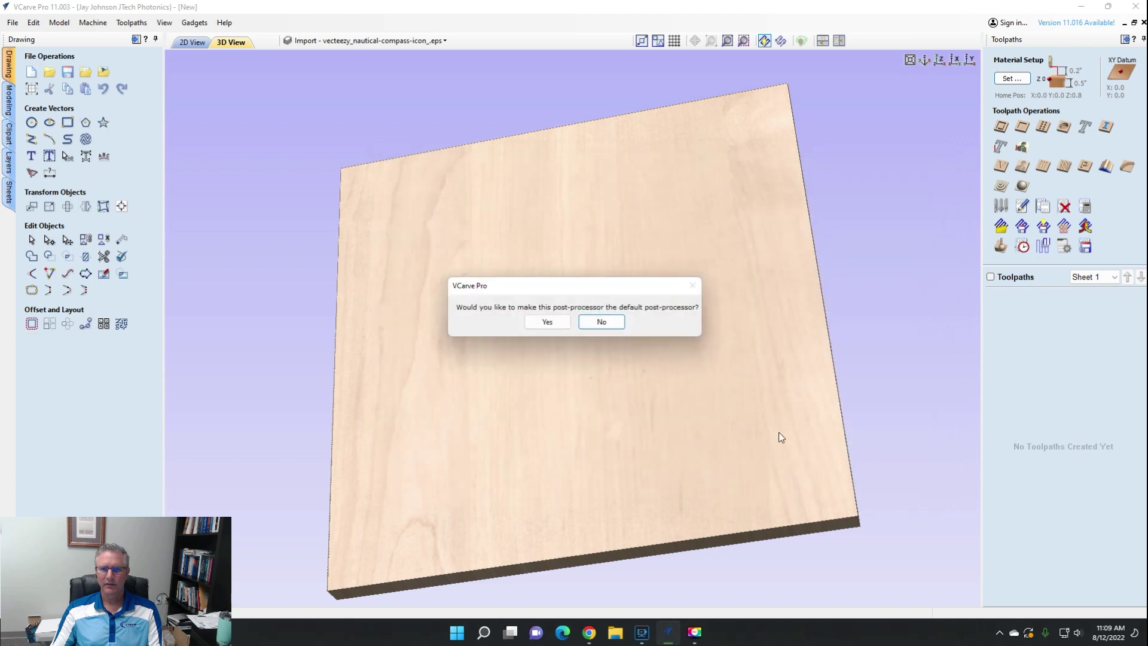
pyautogui.click(606, 322)
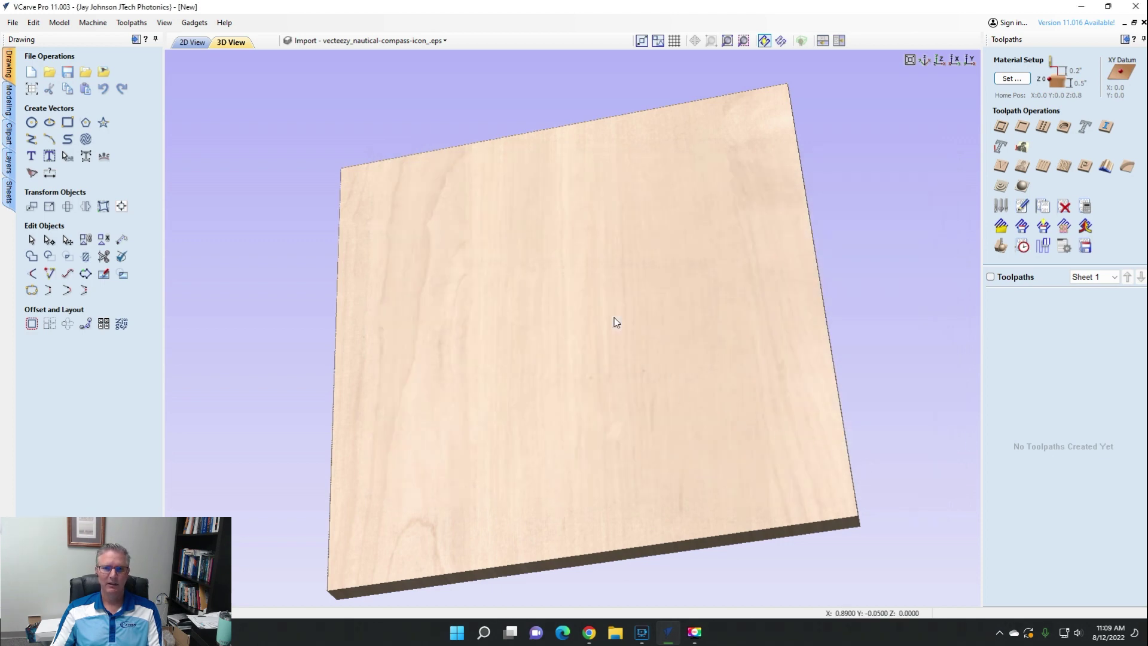
# Add J Tech Grbl Laser (inch) to the Desktop machine's post-processors and apply.
pyautogui.click(93, 22)
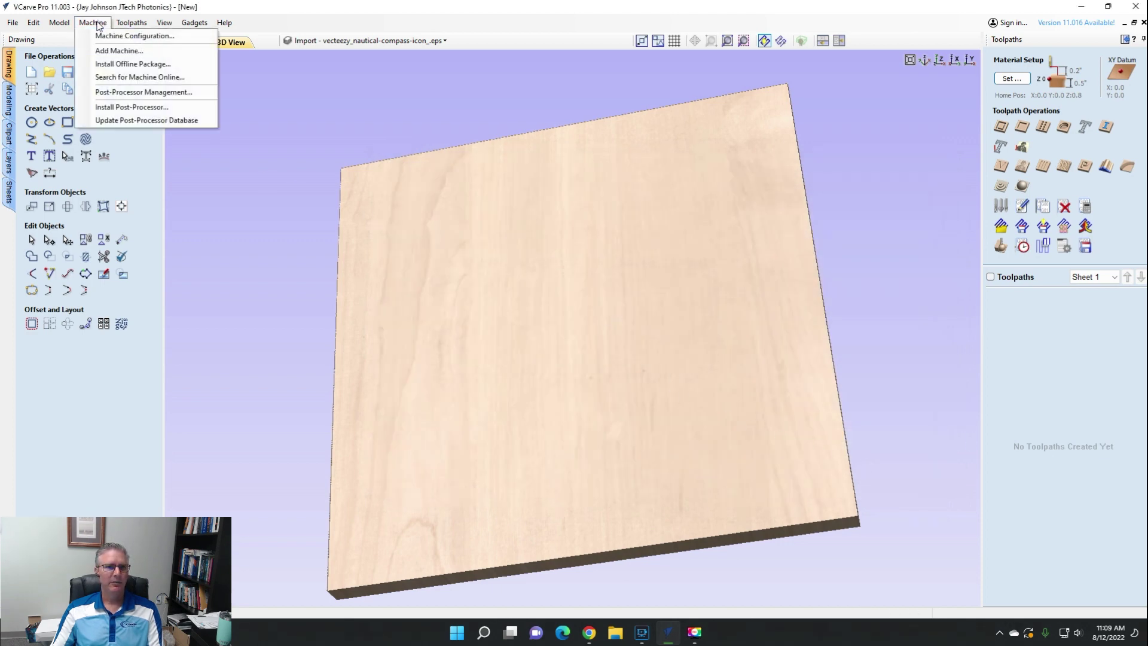
pyautogui.click(106, 35)
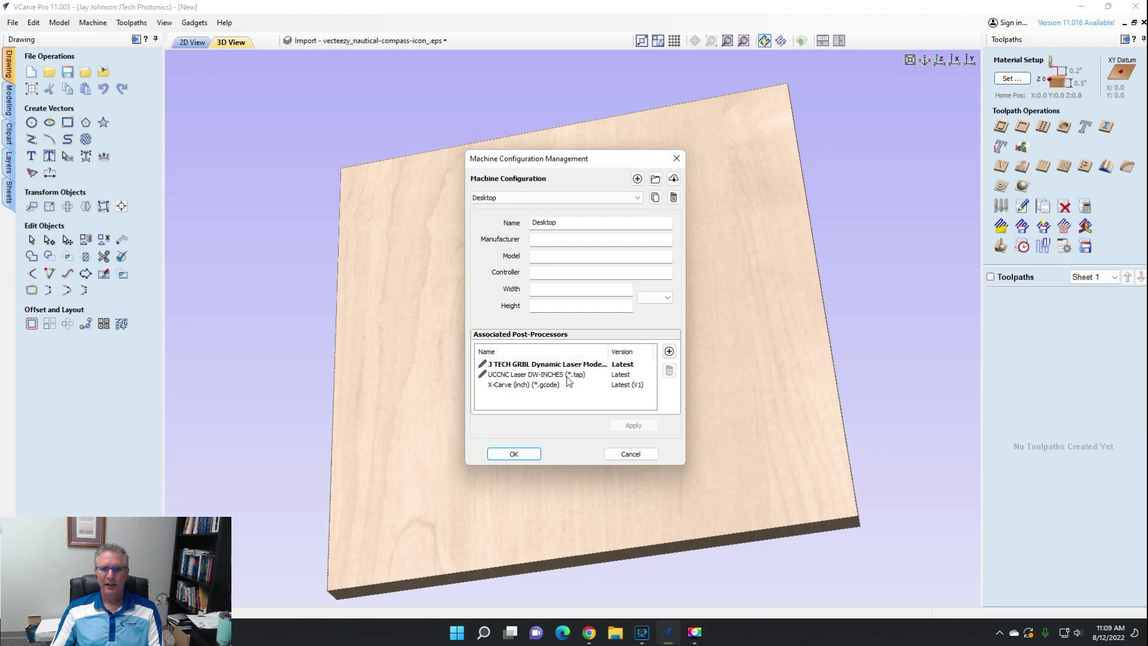
pyautogui.click(668, 351)
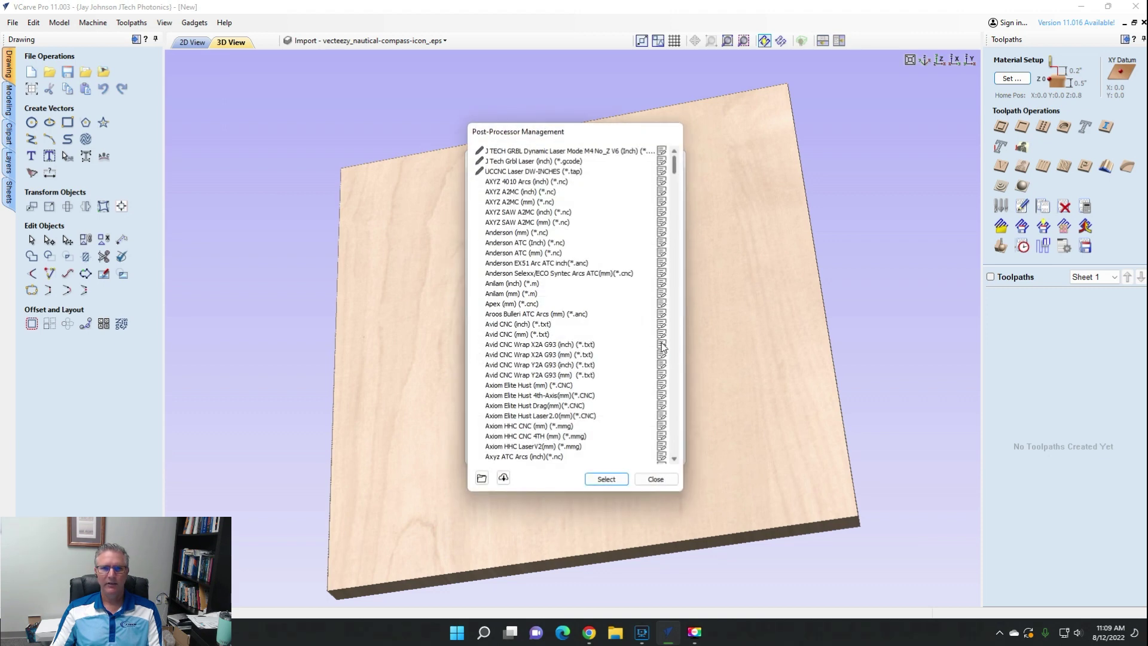
pyautogui.click(532, 161)
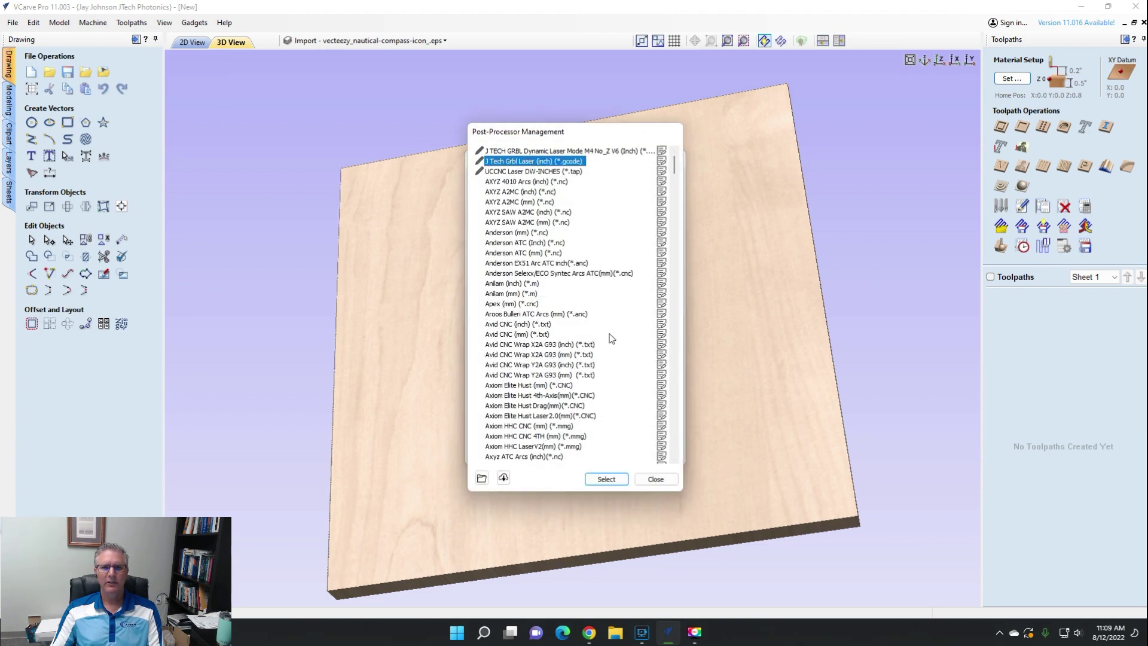
pyautogui.click(606, 479)
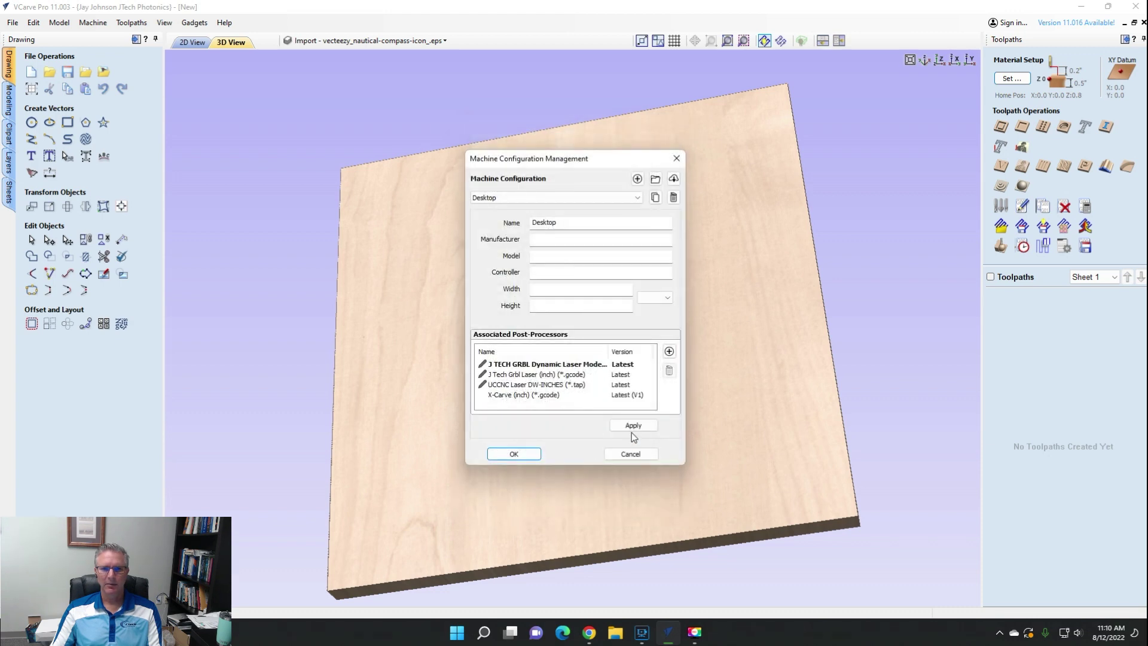
pyautogui.click(632, 427)
pyautogui.click(526, 454)
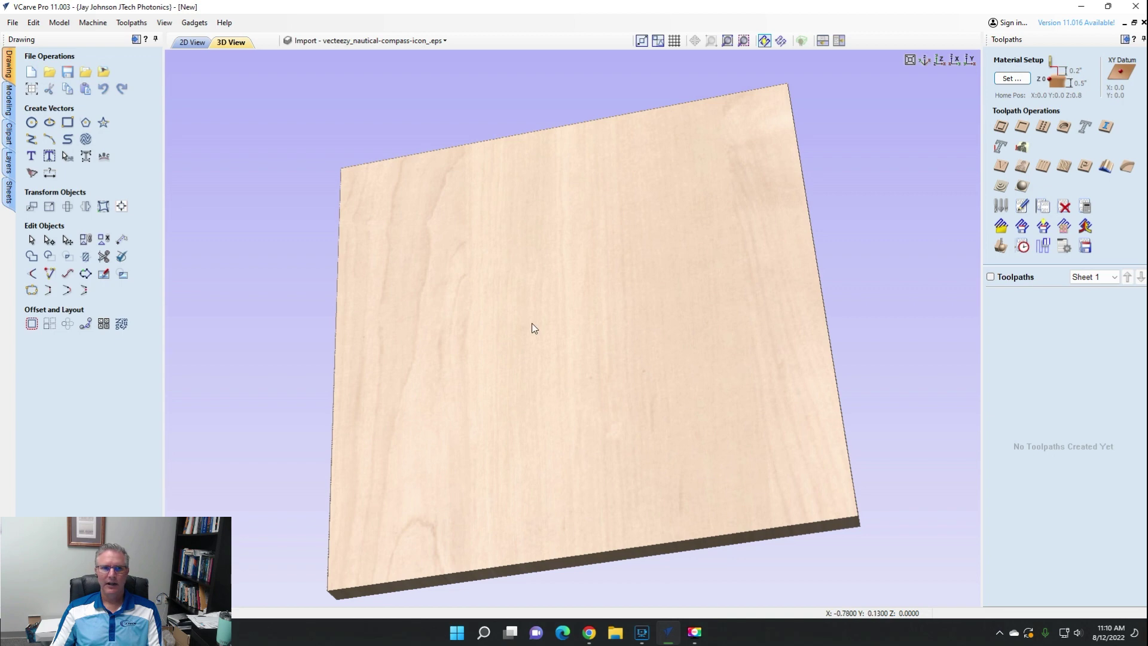
# In 2D view, create a Laser Cut & Fill toolpath using Laser Cutter 14W (80% power, 110 inches/min).
pyautogui.click(203, 40)
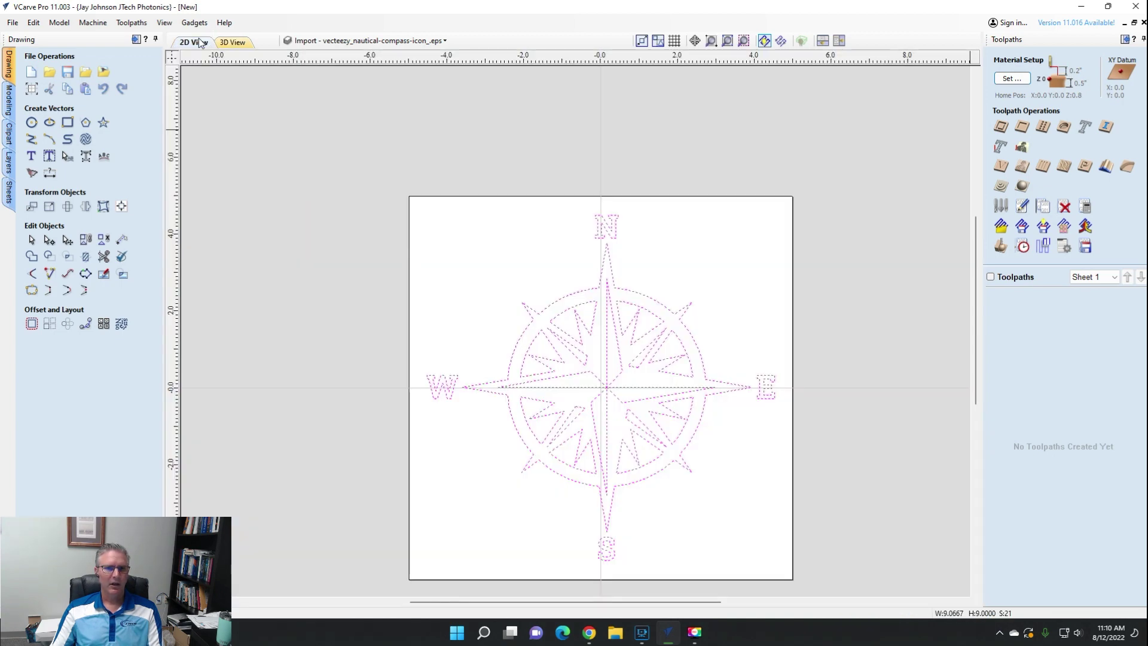
pyautogui.click(1000, 147)
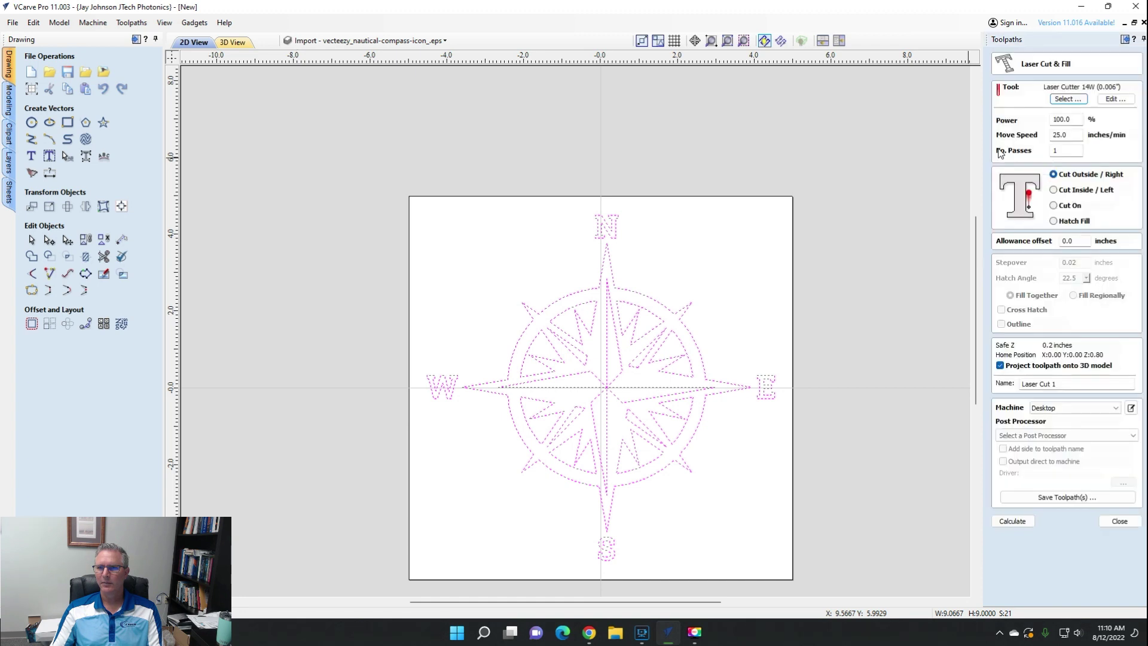
pyautogui.click(1066, 98)
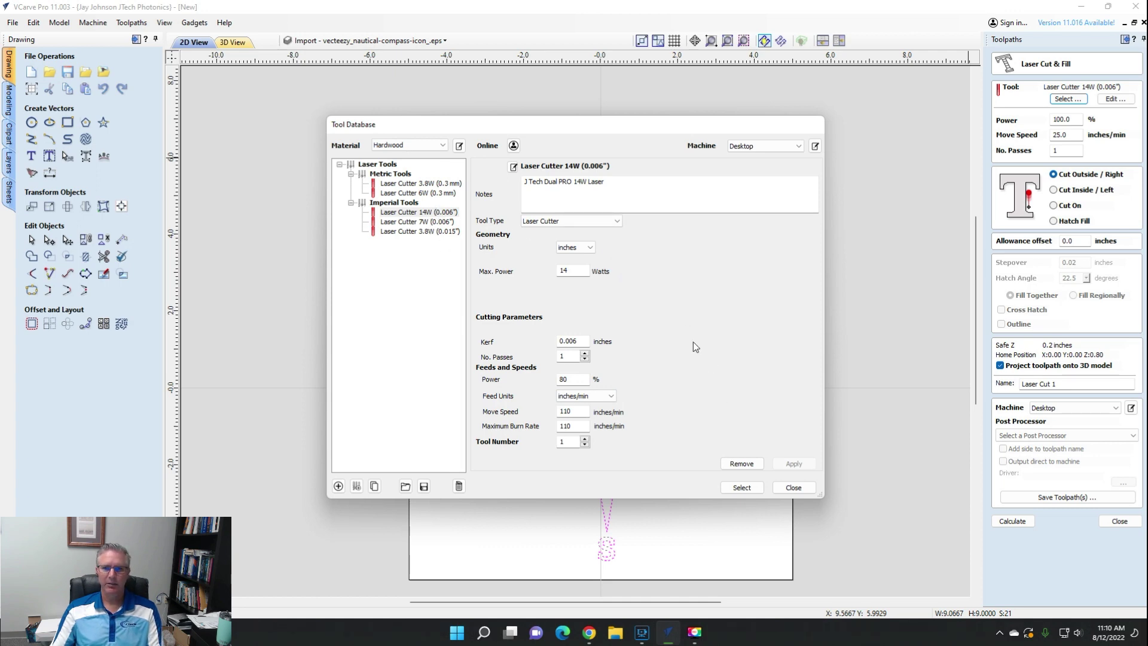
pyautogui.click(742, 487)
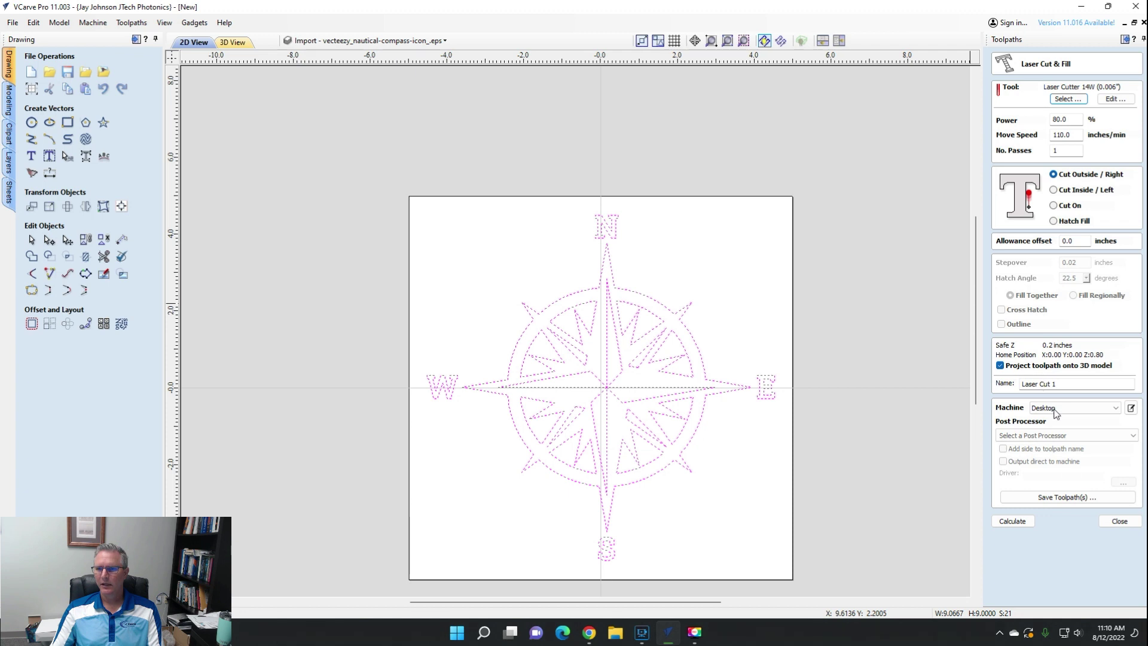
pyautogui.click(1081, 436)
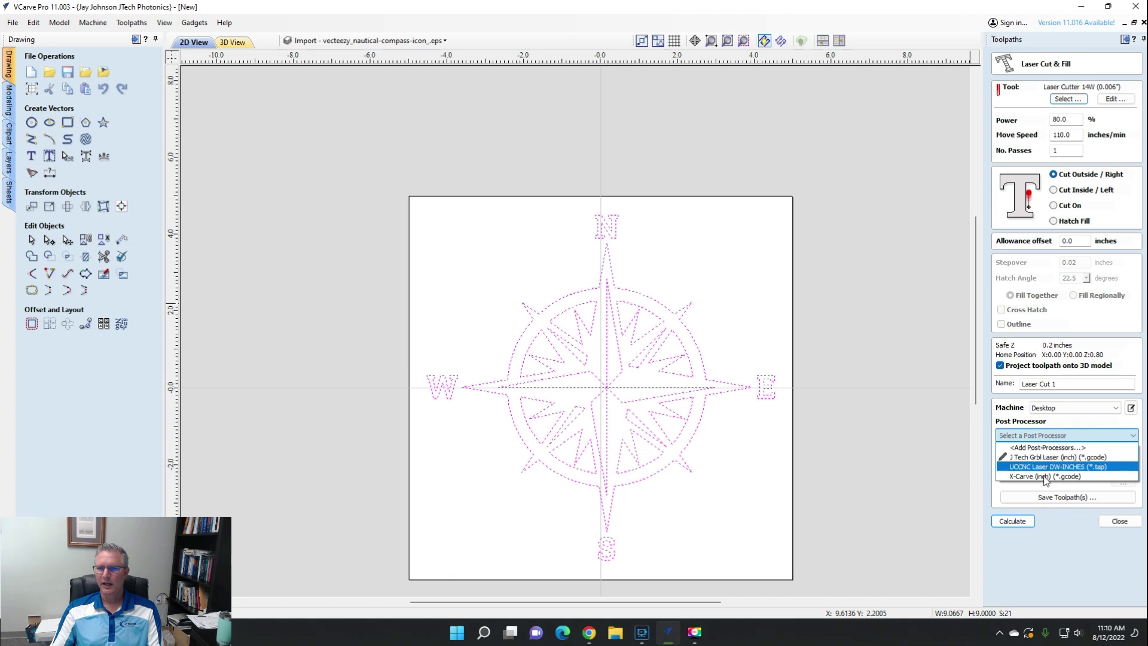
# Calculate the Laser Cut 1 toolpath and close its preview.
pyautogui.click(1067, 500)
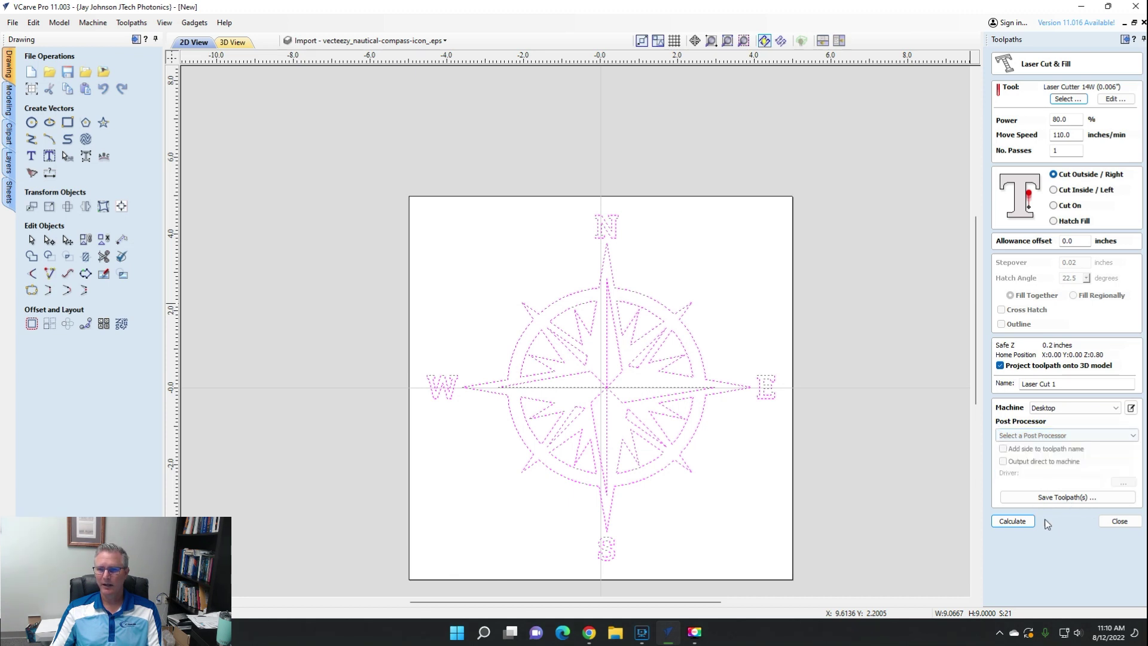
pyautogui.click(994, 520)
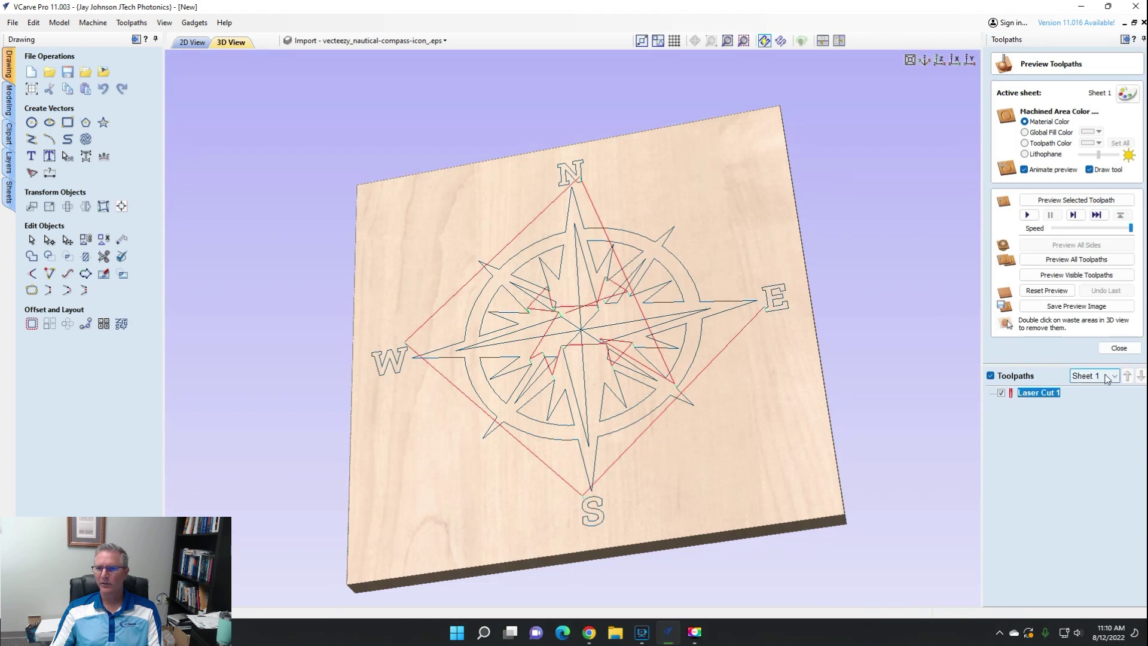
pyautogui.click(1118, 348)
# Save the Laser Cut 1 toolpath with the J Tech Grbl Laser (inch) post-processor.
pyautogui.click(1085, 246)
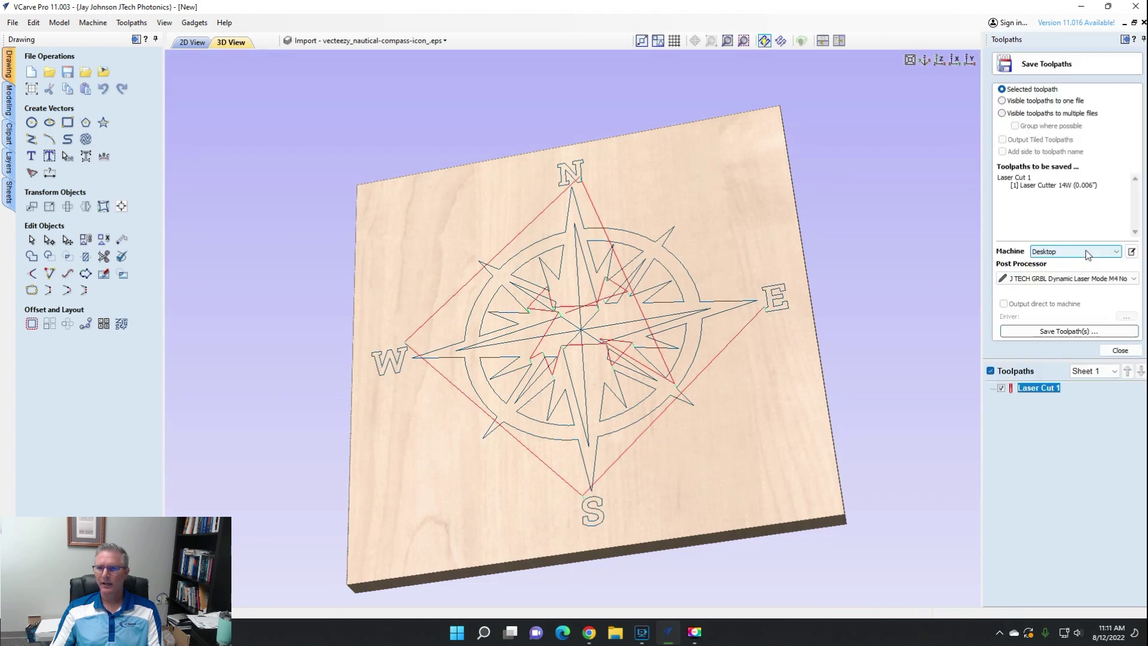
pyautogui.click(1070, 279)
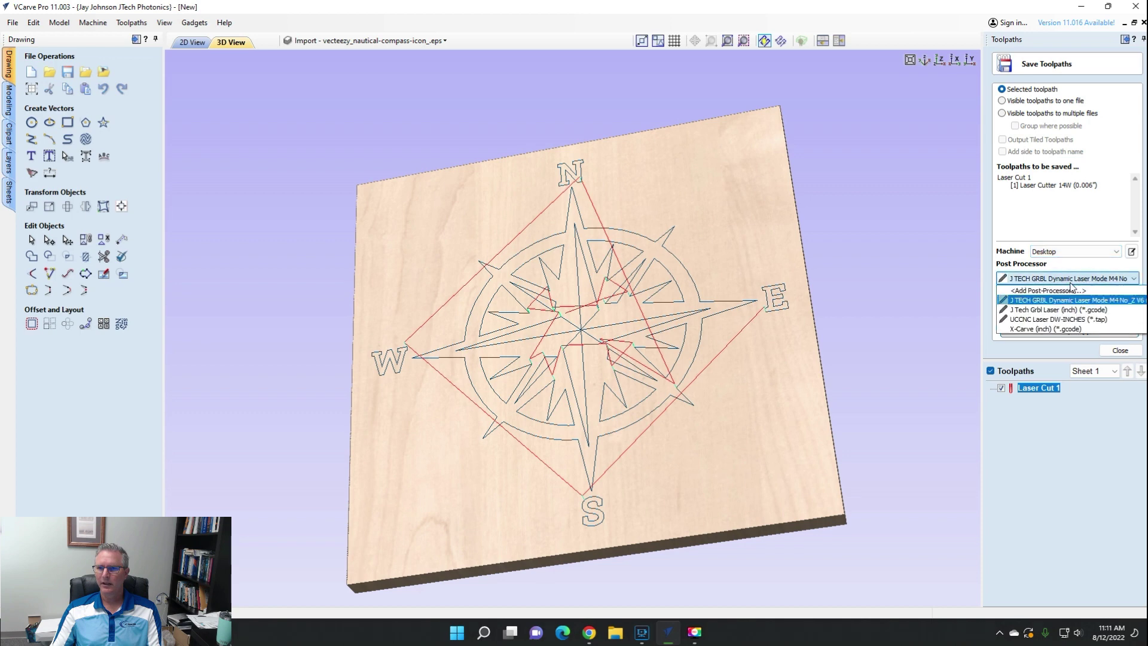
pyautogui.click(1058, 310)
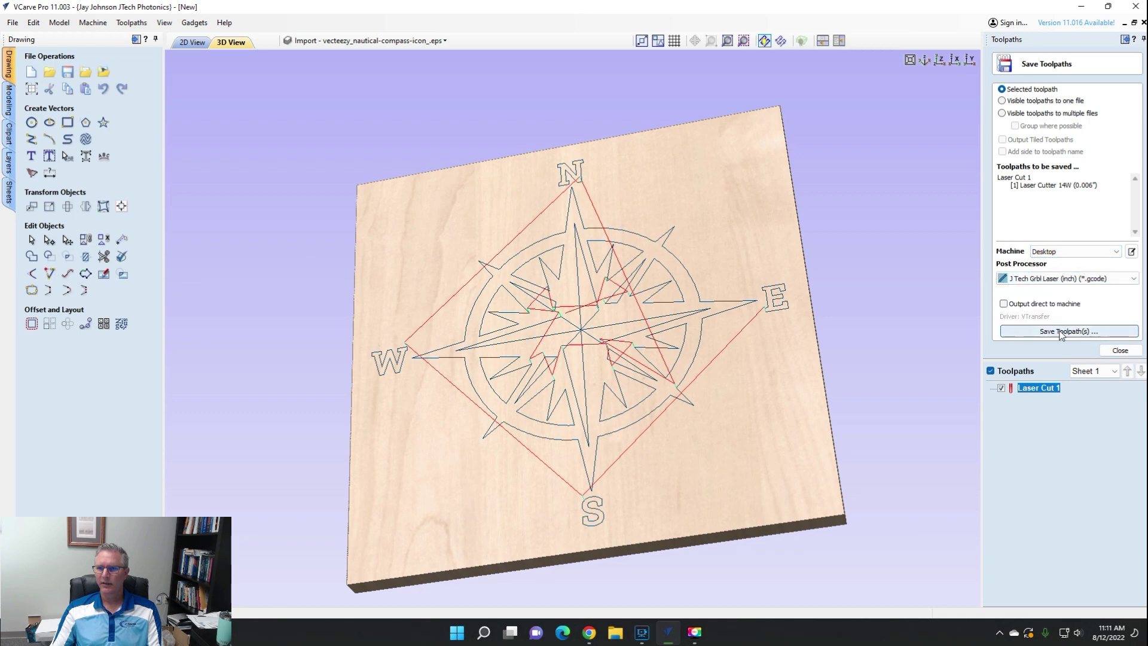
pyautogui.click(1060, 332)
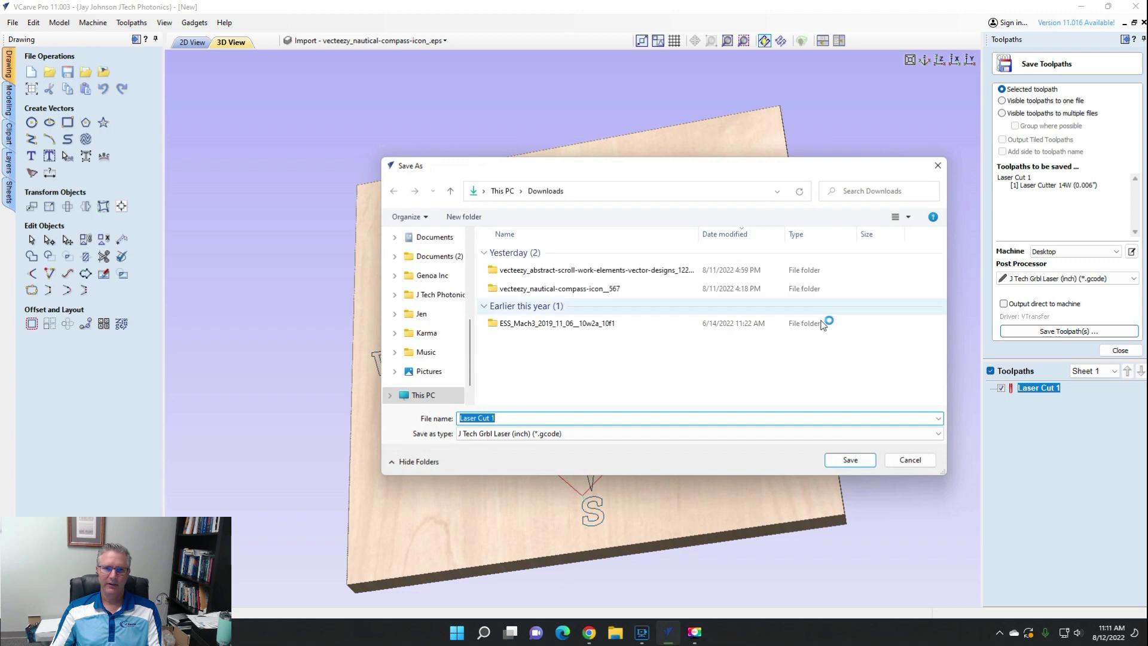
pyautogui.click(912, 462)
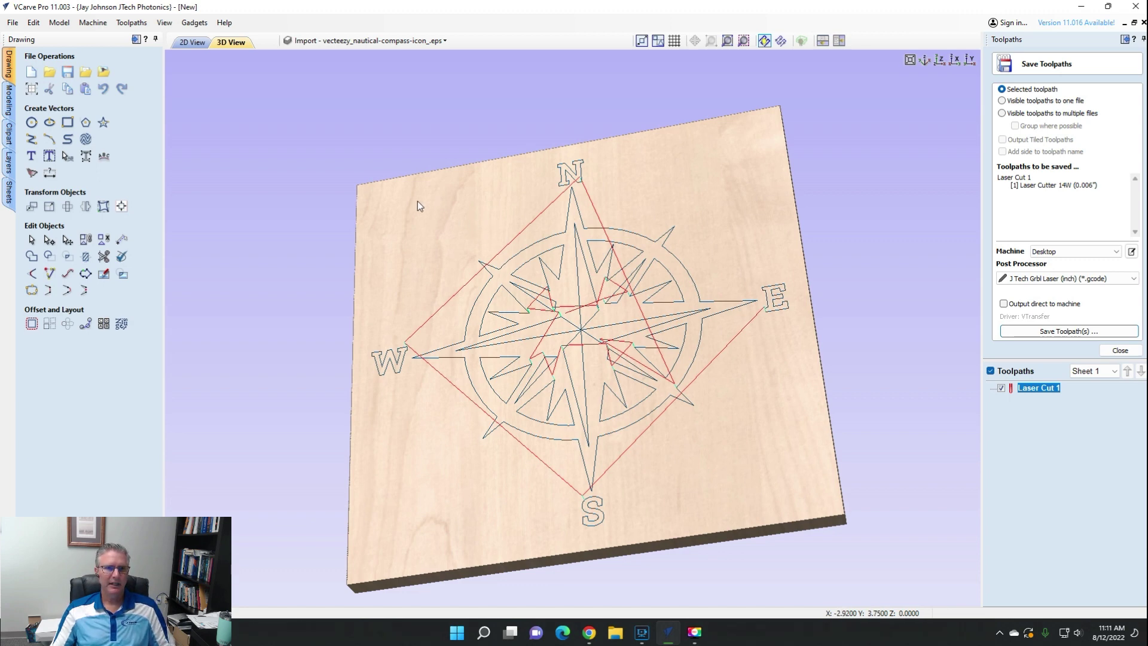
pyautogui.click(92, 22)
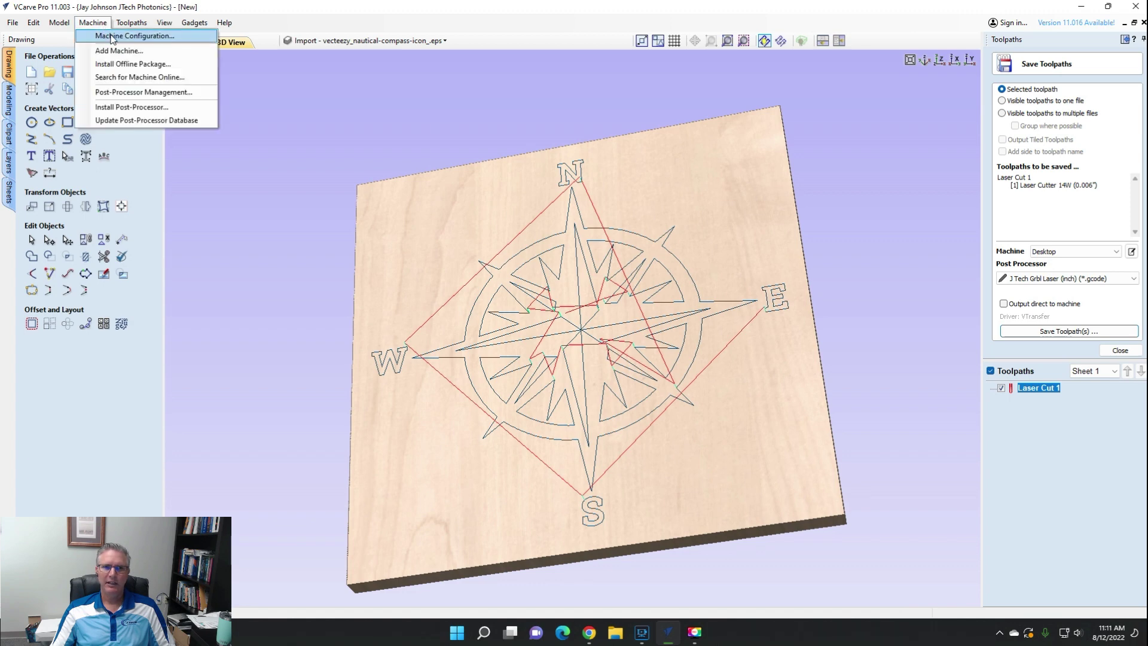
pyautogui.click(112, 37)
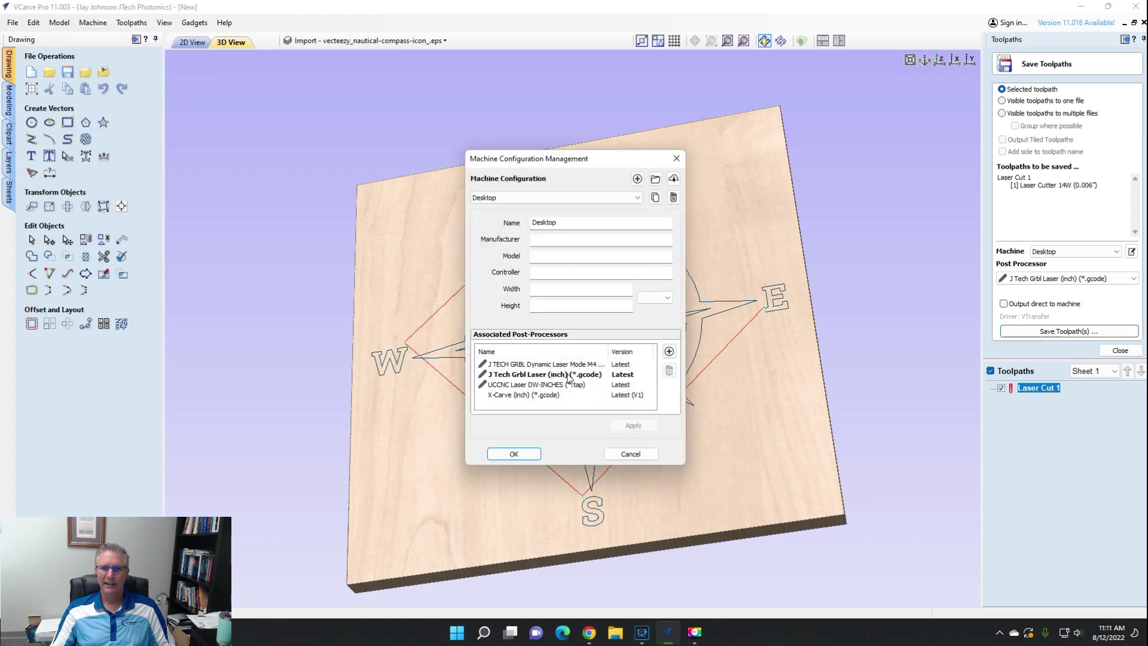
pyautogui.click(635, 453)
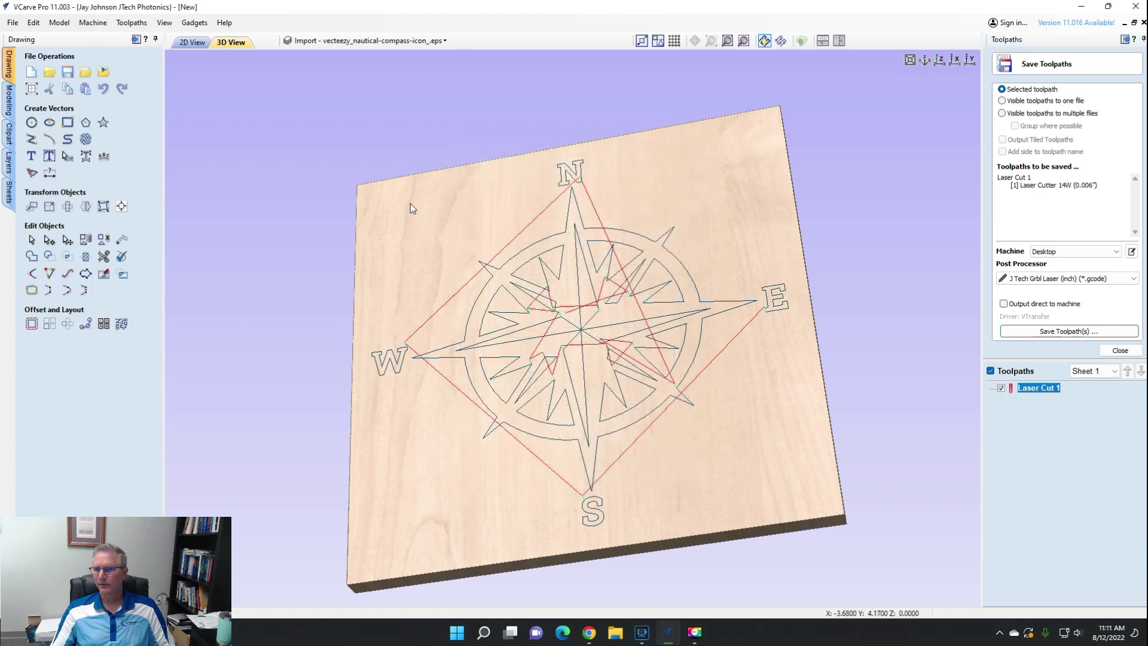